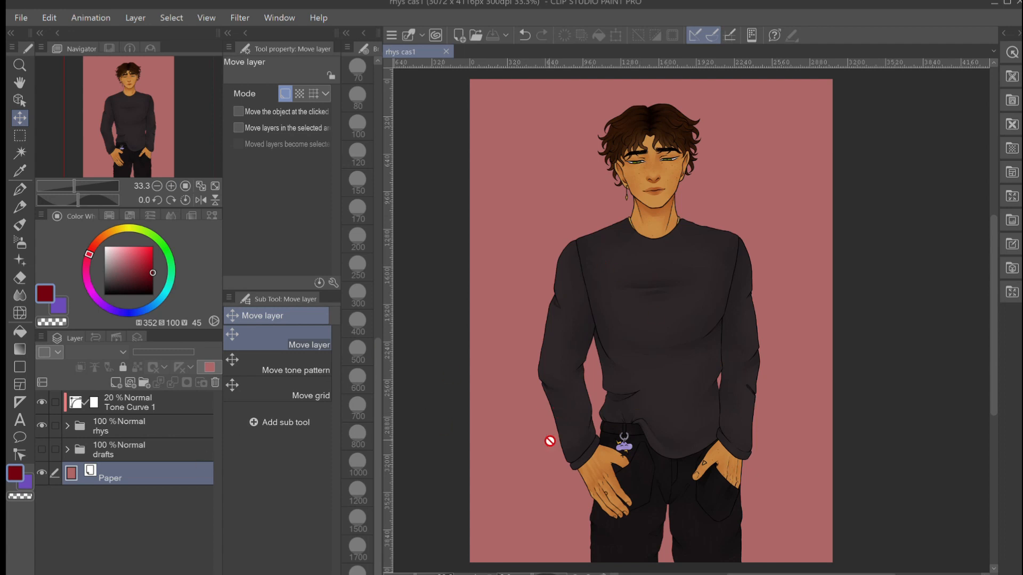
- View the drafts folder's sketch in place of the rhys folder, and restore the finished character's visibility
{"action": "left_click", "coordinate": [39, 448]}
{"action": "left_click", "coordinate": [39, 425]}
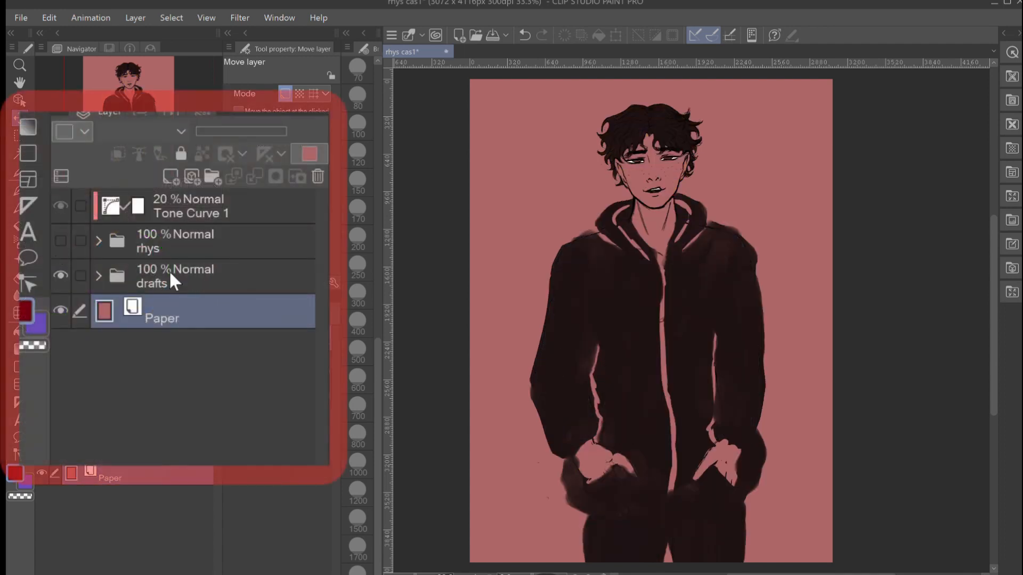
{"action": "left_click", "coordinate": [59, 239]}
{"action": "left_click", "coordinate": [59, 273]}
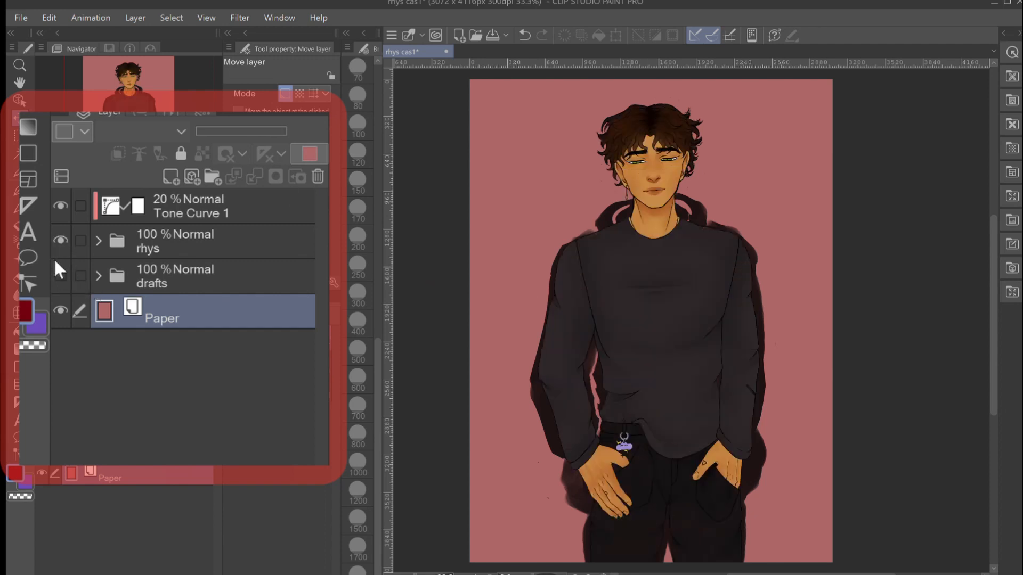
- Expand the rhys folder and look through the subfolders it contains
{"action": "left_click", "coordinate": [91, 239]}
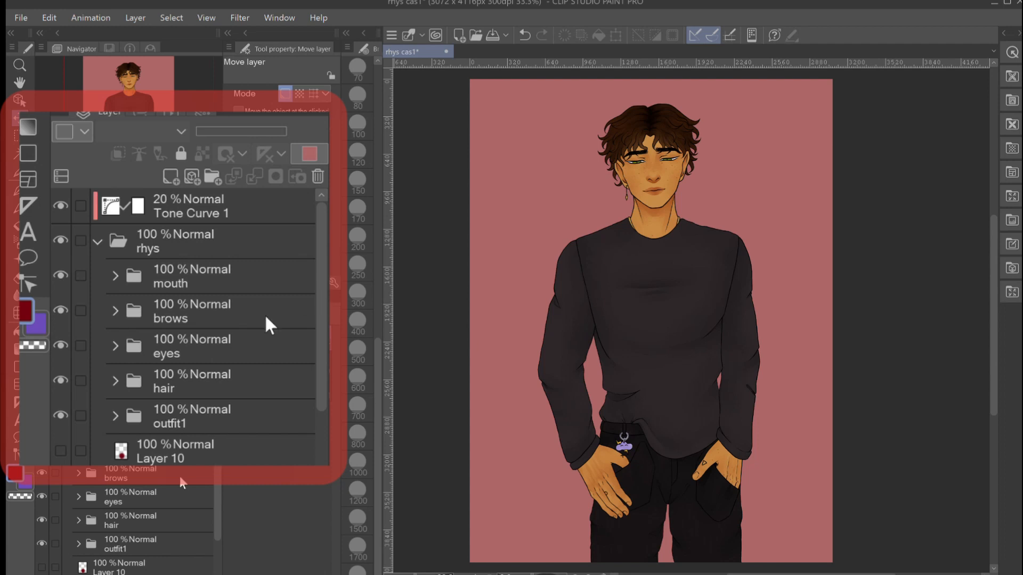
{"action": "scroll", "coordinate": [180, 476], "scroll_direction": "down", "scroll_amount": 2}
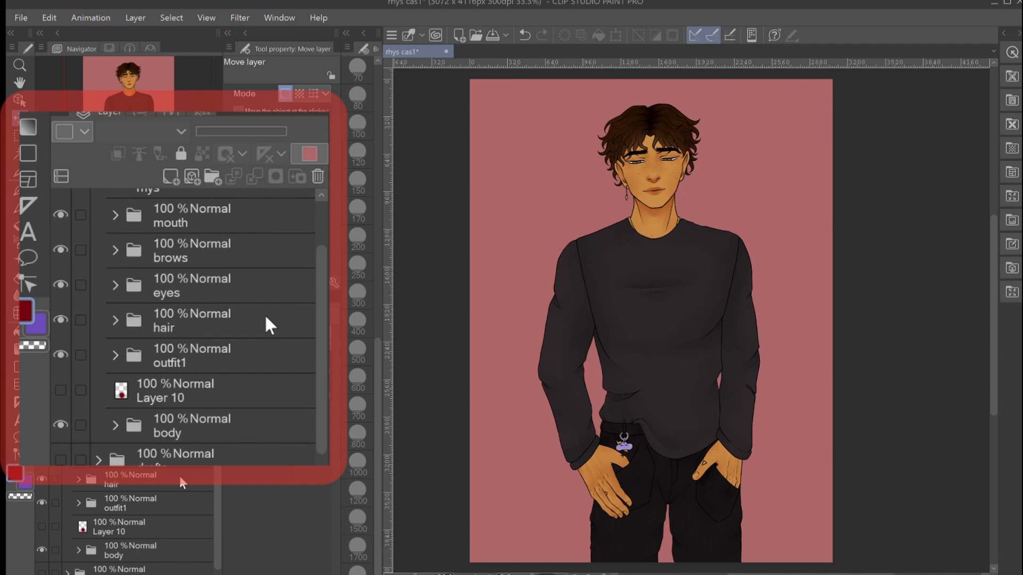
{"action": "scroll", "coordinate": [121, 556], "scroll_direction": "up", "scroll_amount": 1}
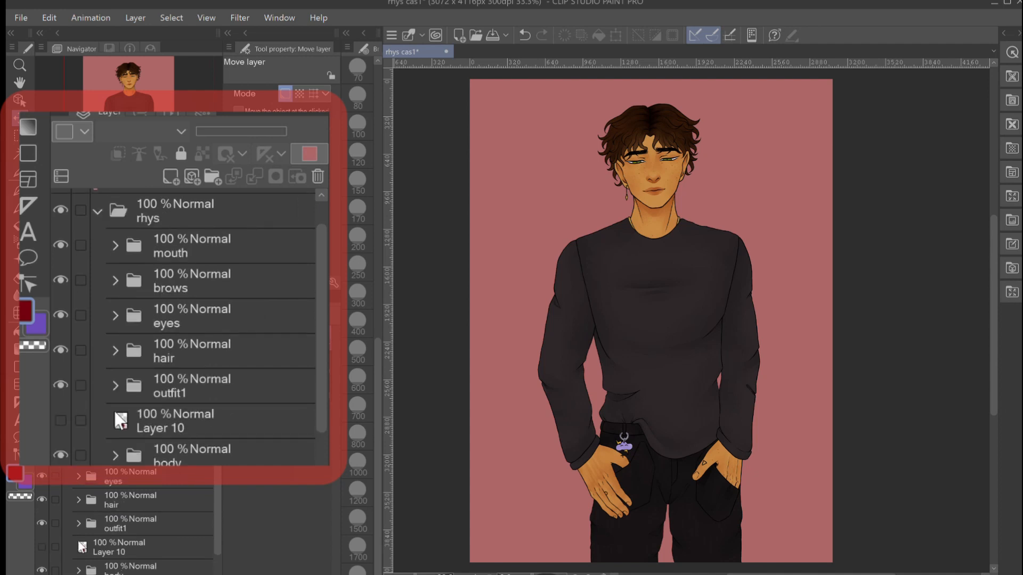
- Show Layer 10 and hide the outfit1, hair, eyes, brows and mouth folders
{"action": "left_click", "coordinate": [41, 547]}
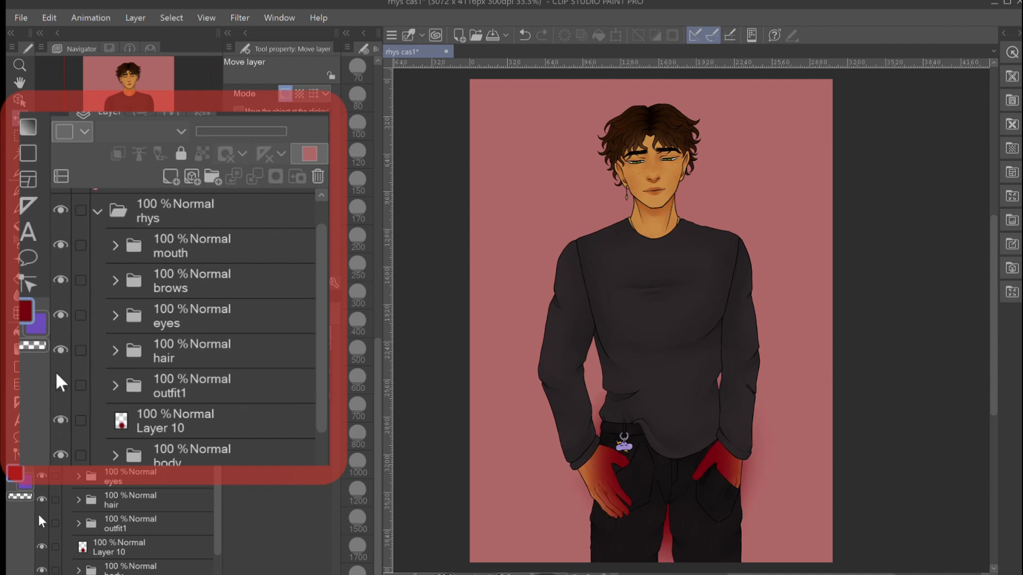
{"action": "left_click", "coordinate": [42, 523]}
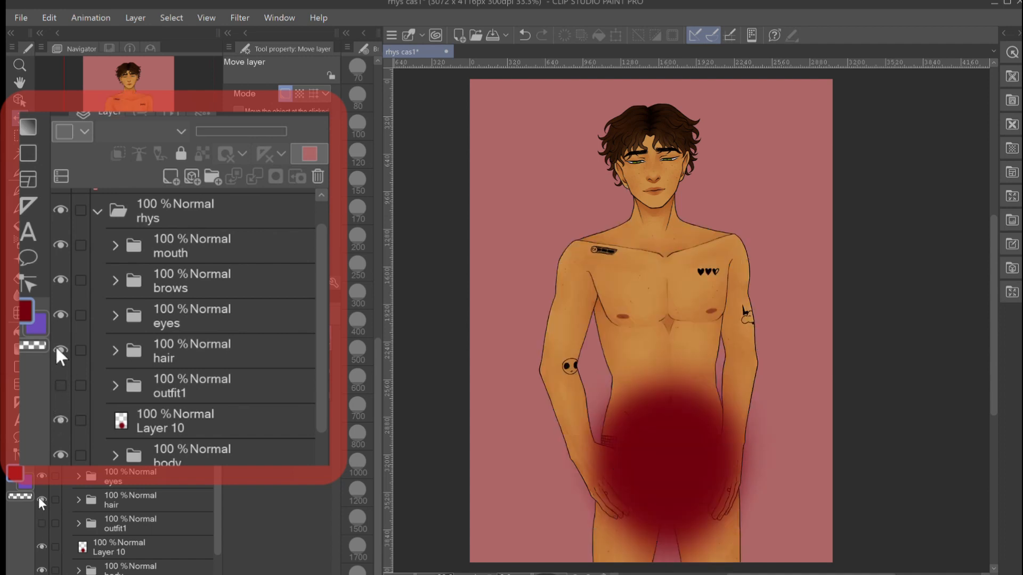
{"action": "left_click", "coordinate": [41, 500]}
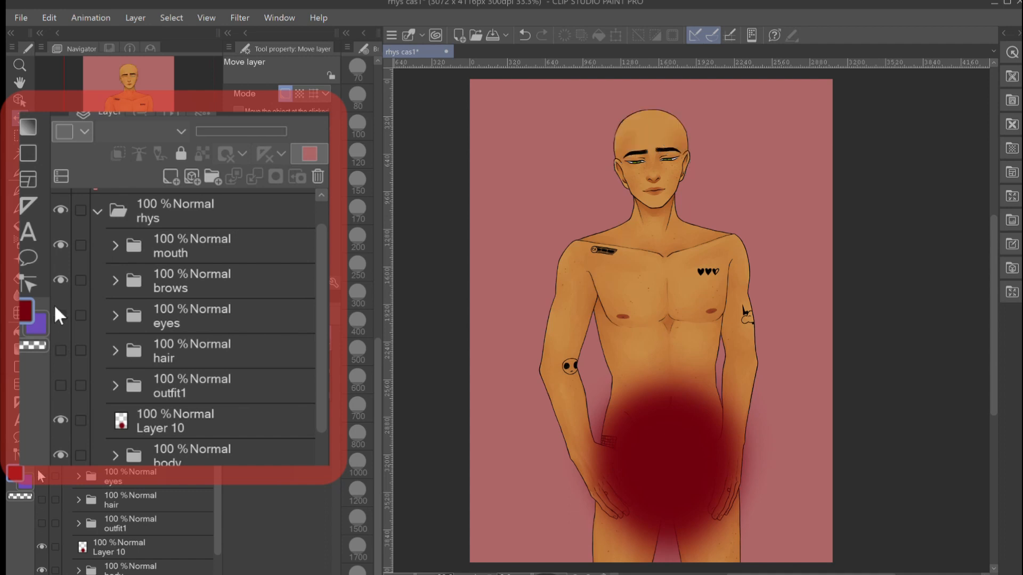
{"action": "left_click", "coordinate": [41, 476]}
{"action": "left_click", "coordinate": [41, 452]}
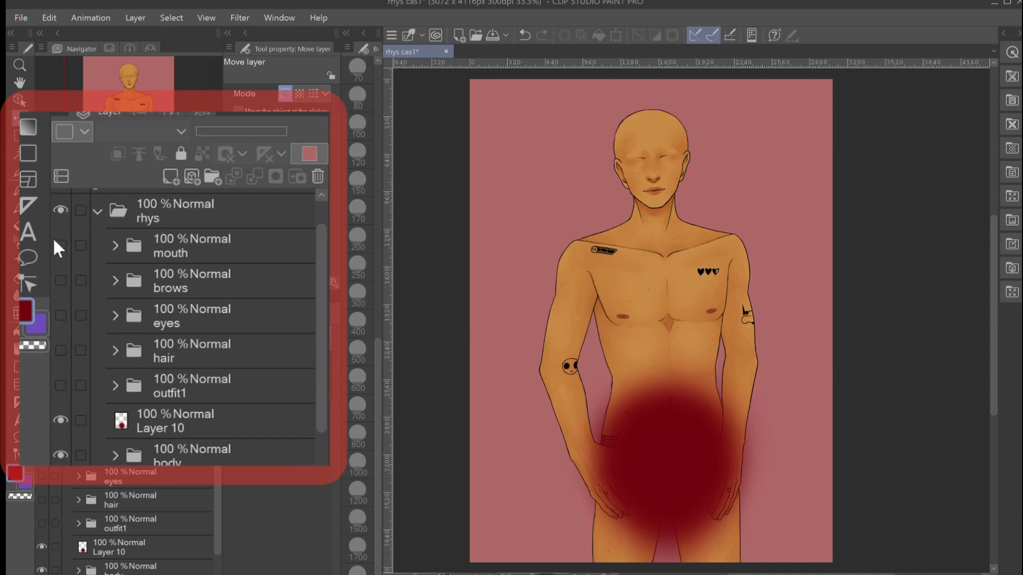
{"action": "left_click", "coordinate": [41, 428]}
- Expand the body folder and briefly hide its base layer to view the lineart and tattoos alone
{"action": "left_click", "coordinate": [78, 569]}
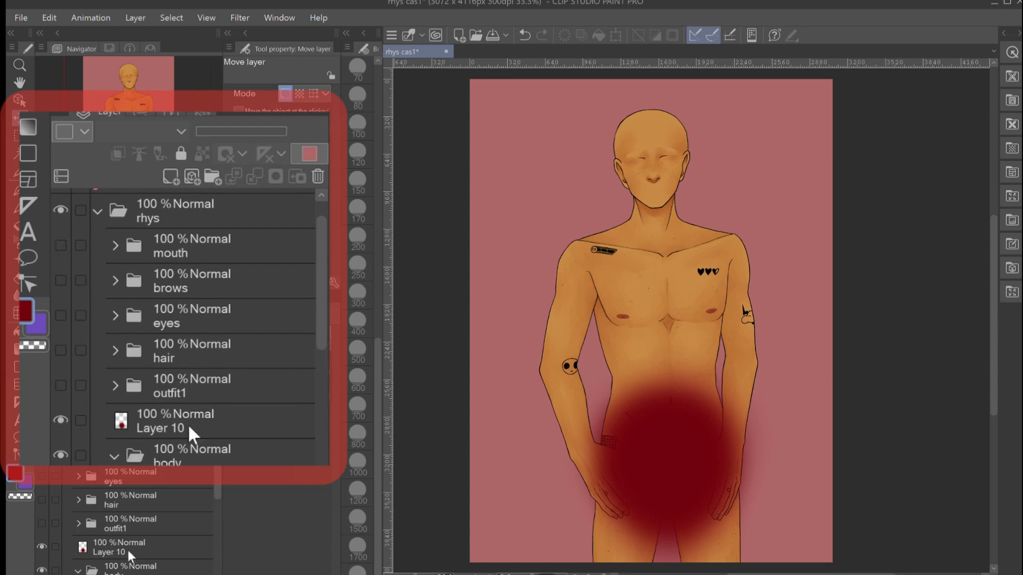
{"action": "scroll", "coordinate": [129, 556], "scroll_direction": "down", "scroll_amount": 3}
{"action": "scroll", "coordinate": [129, 557], "scroll_direction": "down", "scroll_amount": 3}
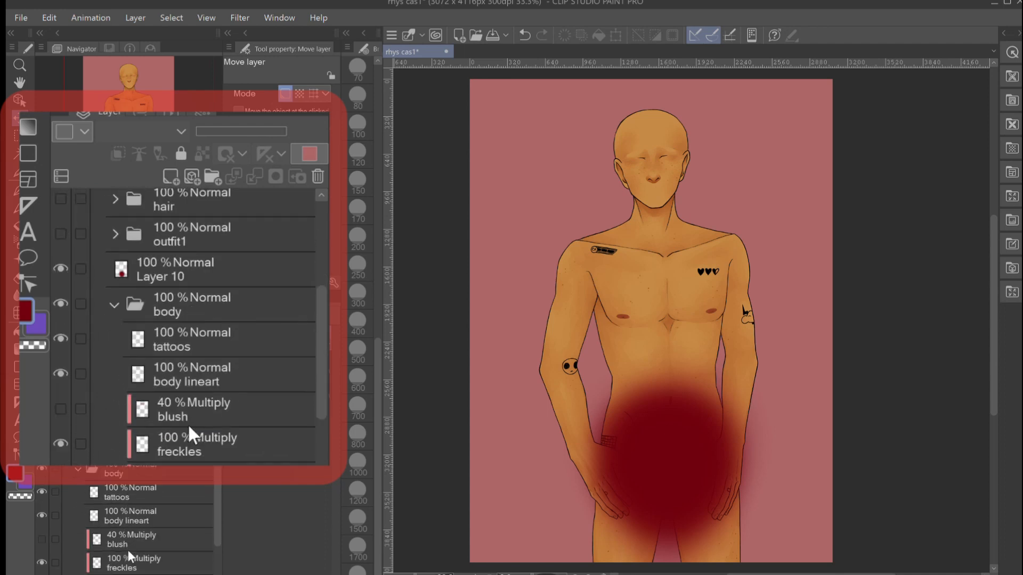
{"action": "scroll", "coordinate": [129, 557], "scroll_direction": "down", "scroll_amount": 3}
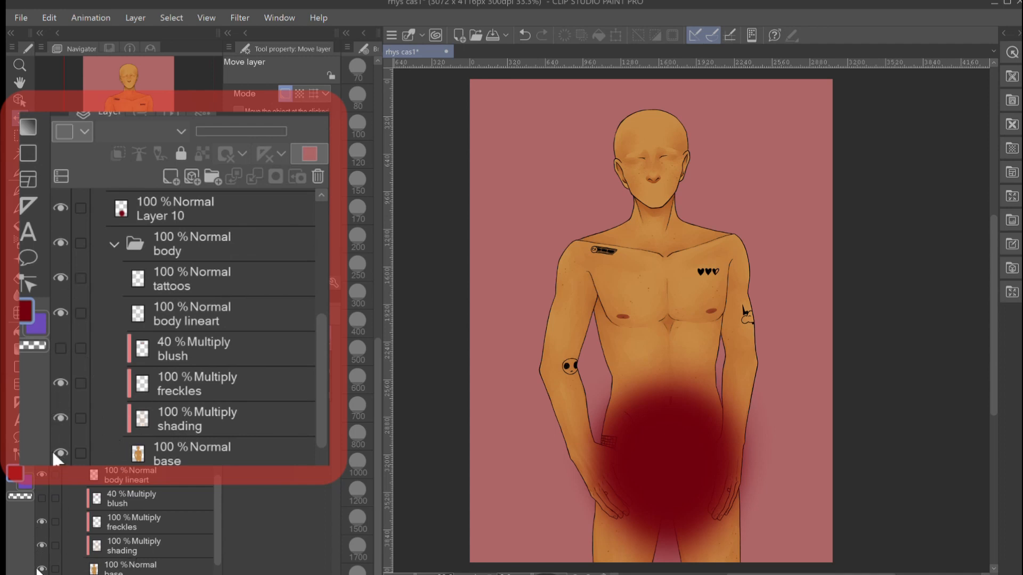
{"action": "left_click", "coordinate": [41, 569]}
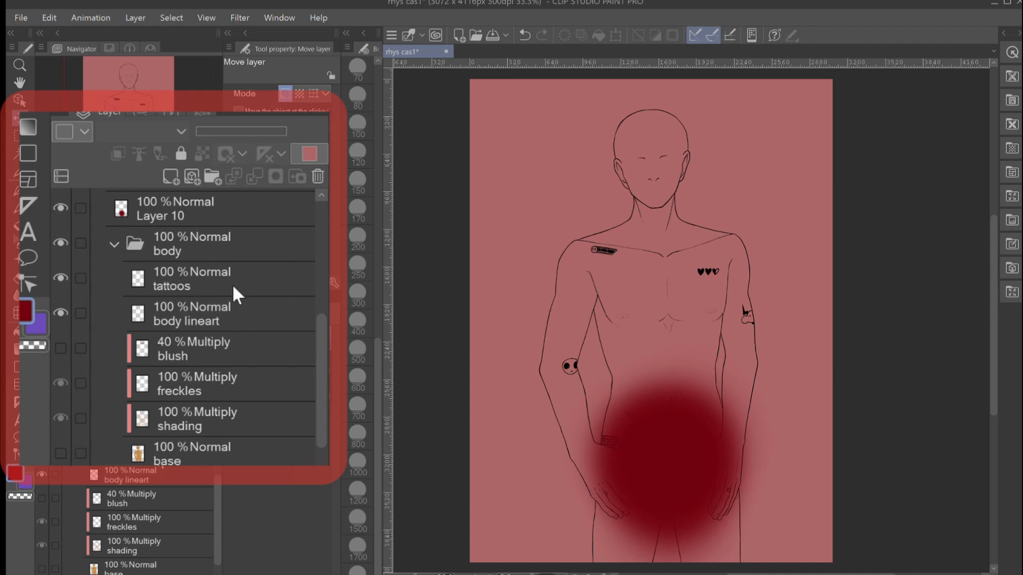
{"action": "left_click", "coordinate": [39, 568]}
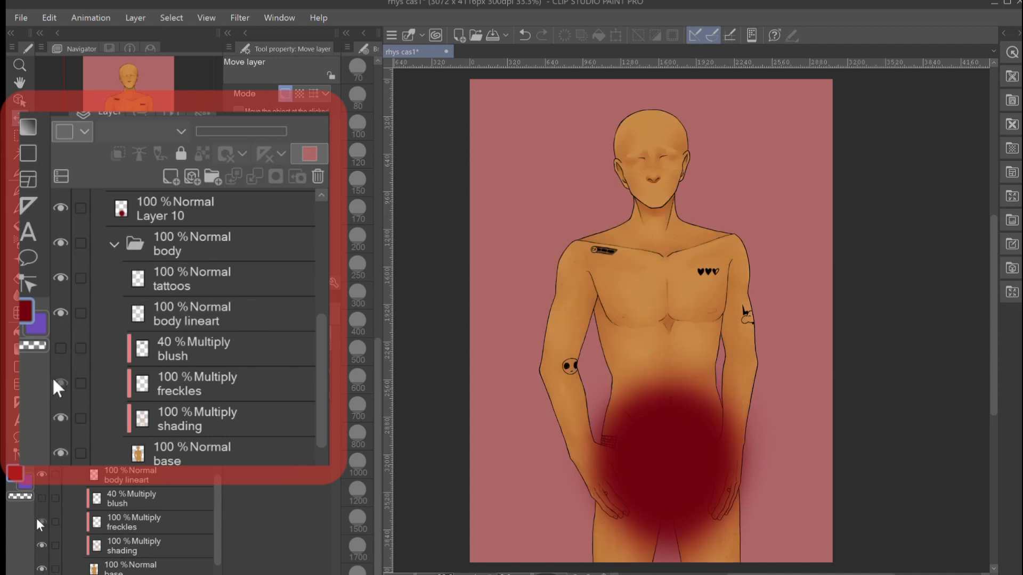
- Toggle the freckles layer's visibility to compare the skin with and without it, leaving it visible
{"action": "left_click", "coordinate": [39, 522]}
{"action": "left_click", "coordinate": [36, 521]}
{"action": "left_click", "coordinate": [35, 520]}
- Examine the freckles and shading up close on the torso, neck and face, and return to the full figure
{"action": "scroll", "coordinate": [609, 374], "scroll_direction": "up", "scroll_amount": 3}
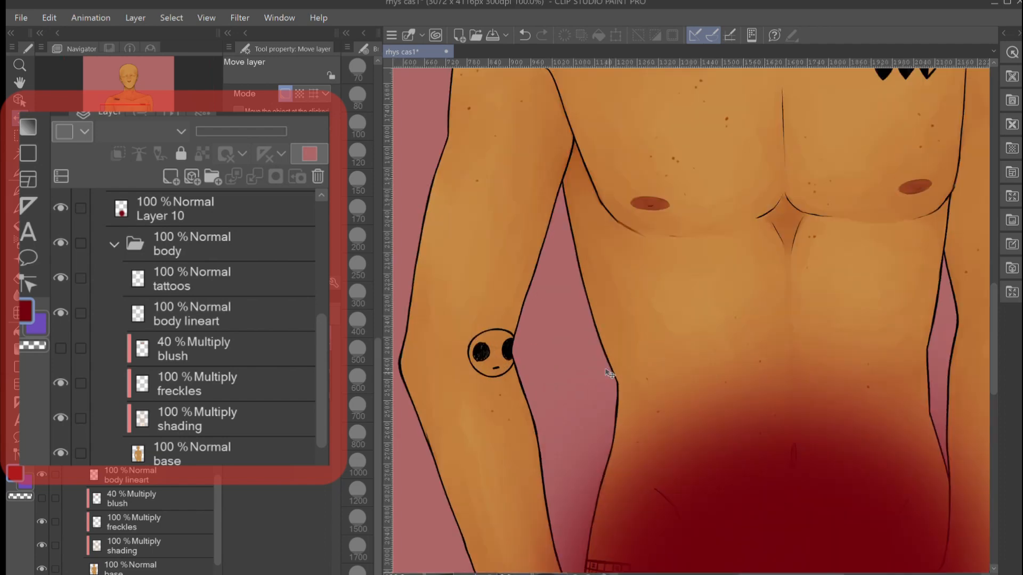
{"action": "scroll", "coordinate": [610, 374], "scroll_direction": "up", "scroll_amount": 3}
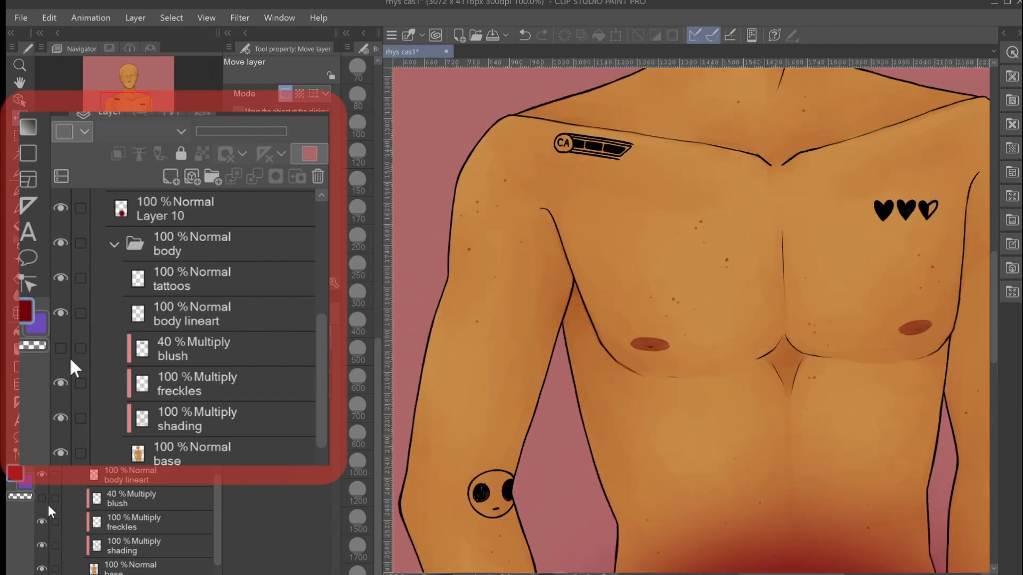
{"action": "scroll", "coordinate": [724, 259], "scroll_direction": "up", "scroll_amount": 3}
{"action": "scroll", "coordinate": [724, 259], "scroll_direction": "up", "scroll_amount": 3}
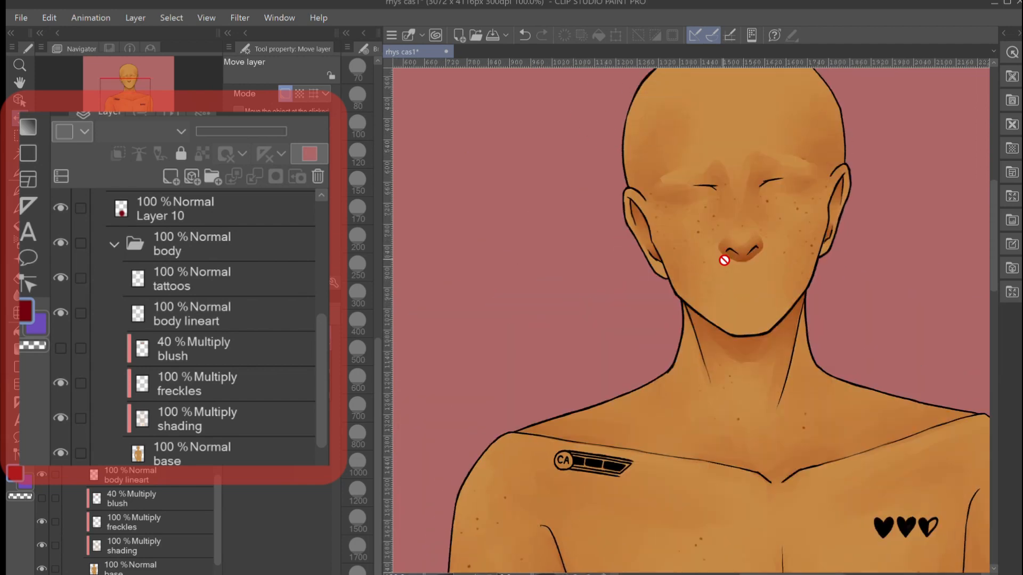
{"action": "scroll", "coordinate": [724, 260], "scroll_direction": "up", "scroll_amount": 2}
{"action": "scroll", "coordinate": [724, 260], "scroll_direction": "right", "scroll_amount": 4}
{"action": "scroll", "coordinate": [724, 260], "scroll_direction": "left", "scroll_amount": 6}
{"action": "scroll", "coordinate": [724, 260], "scroll_direction": "down", "scroll_amount": 5}
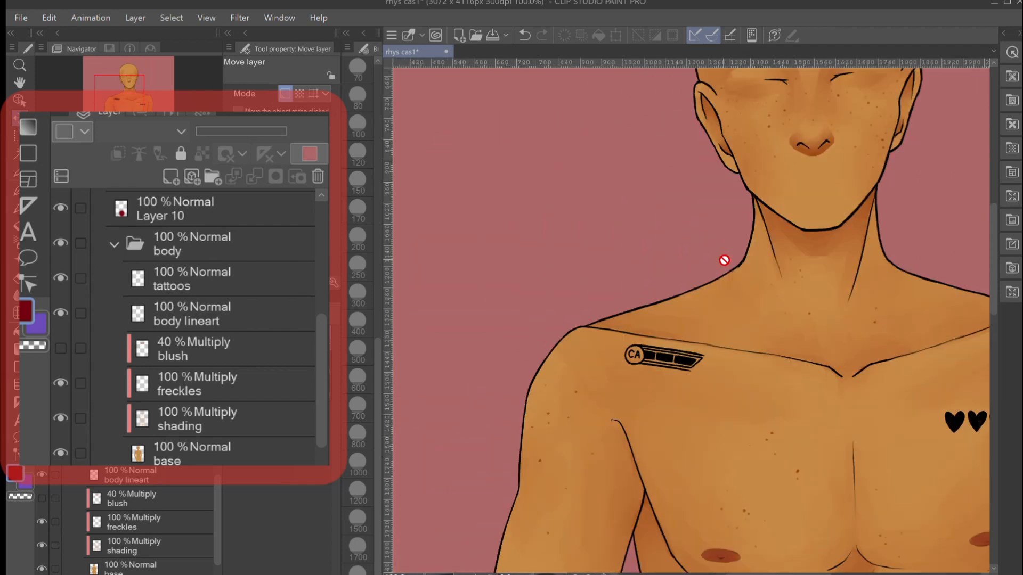
{"action": "left_click", "coordinate": [723, 259], "text": "alt"}
{"action": "scroll", "coordinate": [724, 260], "scroll_direction": "right", "scroll_amount": 3}
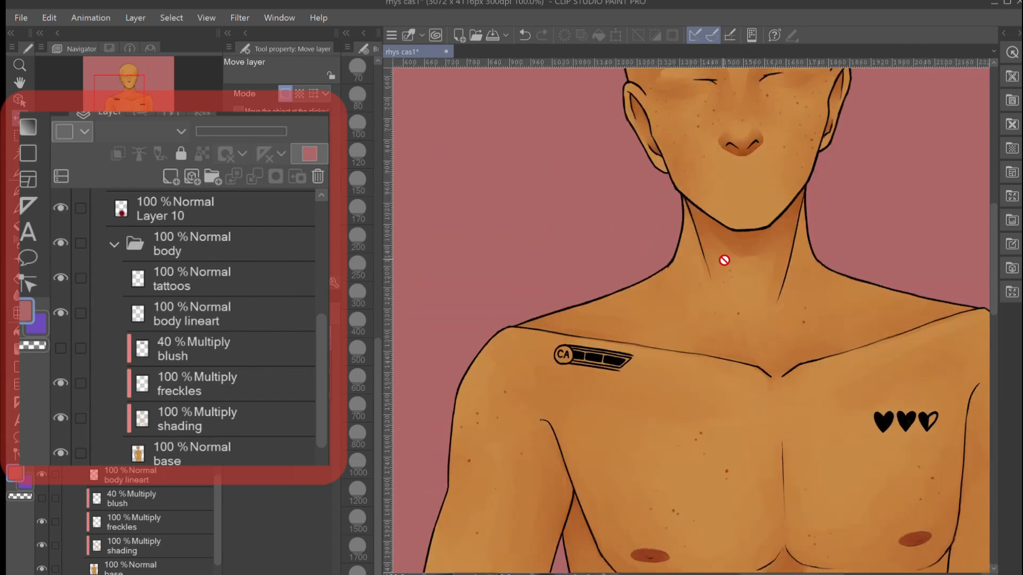
{"action": "scroll", "coordinate": [759, 147], "scroll_direction": "up", "scroll_amount": 5}
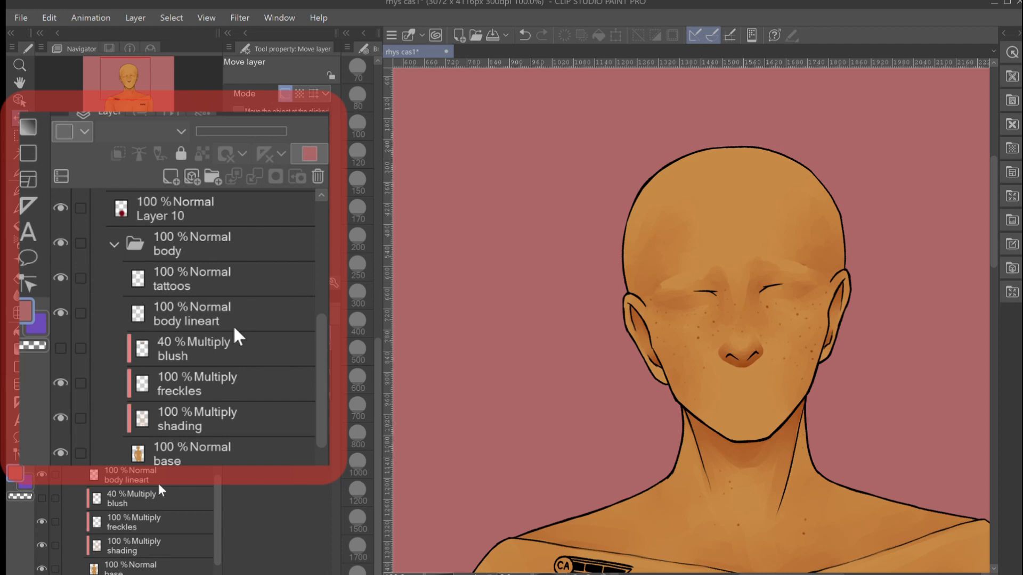
{"action": "scroll", "coordinate": [541, 428], "scroll_direction": "down", "scroll_amount": 5}
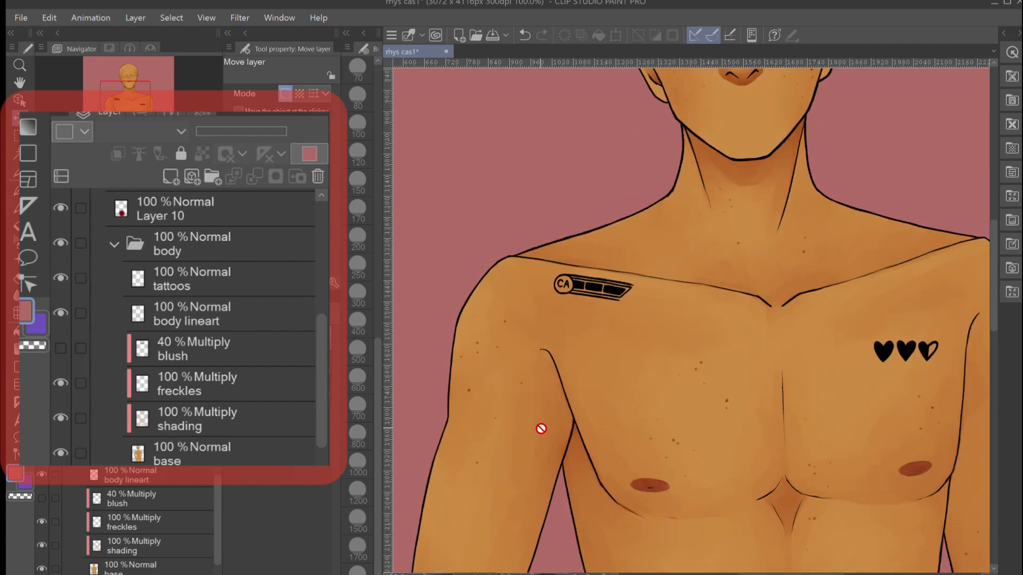
{"action": "scroll", "coordinate": [541, 429], "scroll_direction": "up", "scroll_amount": 4}
{"action": "scroll", "coordinate": [541, 429], "scroll_direction": "down", "scroll_amount": 3}
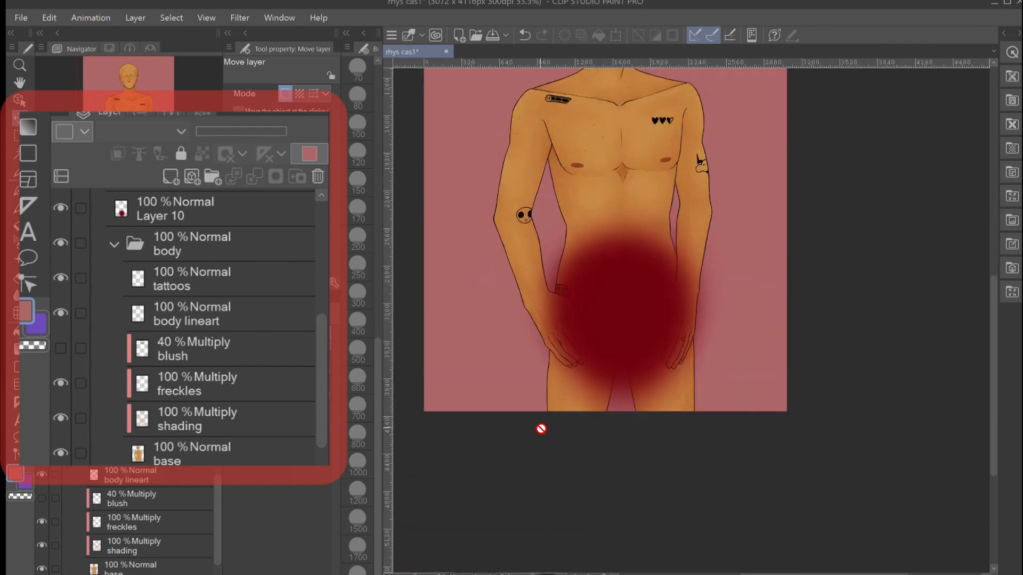
{"action": "scroll", "coordinate": [541, 429], "scroll_direction": "up", "scroll_amount": 3}
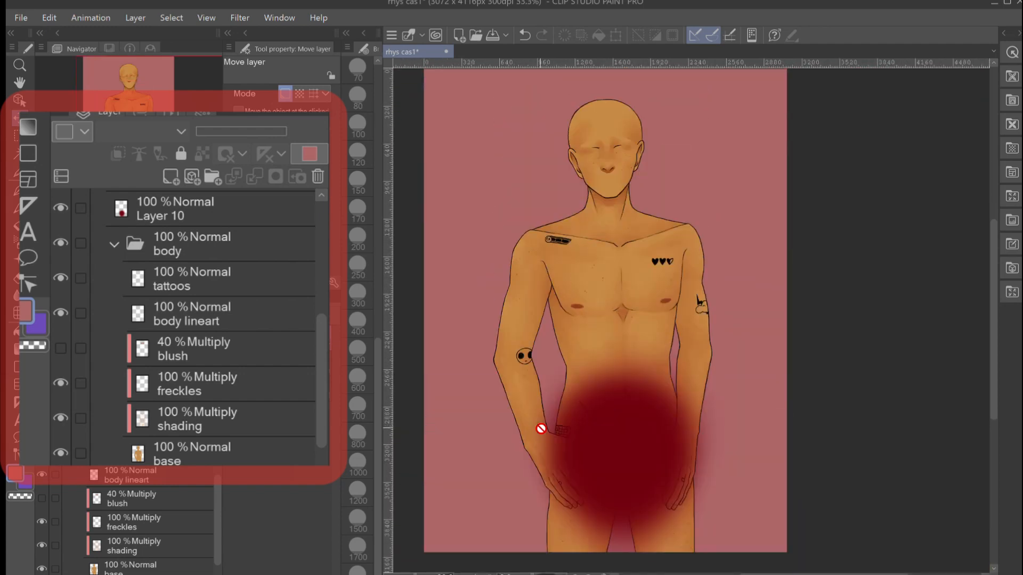
- Compare the body with its freckles, shading and blush layers toggled, leaving freckles and shading visible and blush hidden
{"action": "left_click", "coordinate": [41, 521]}
{"action": "left_click", "coordinate": [41, 546]}
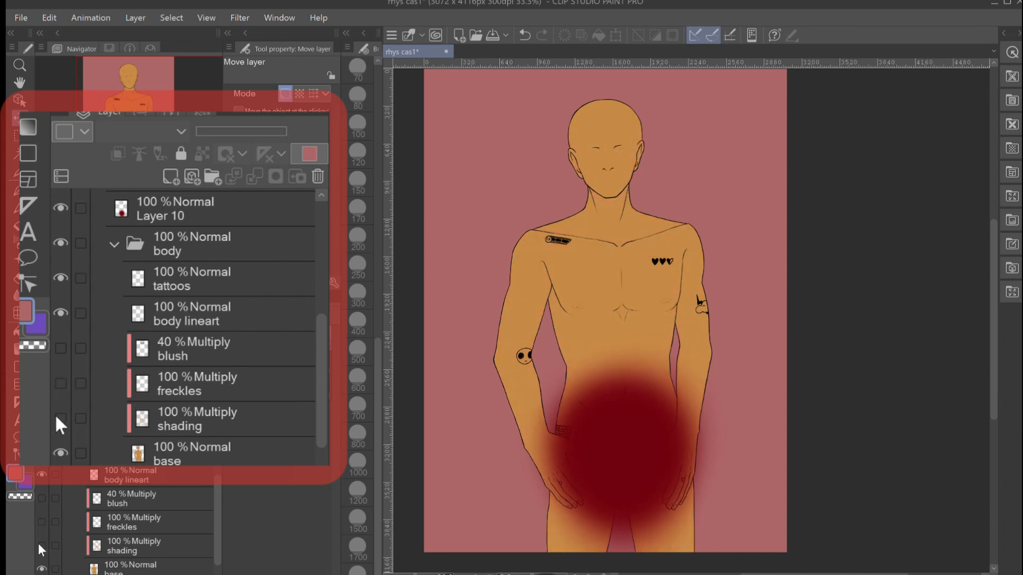
{"action": "left_click", "coordinate": [41, 545]}
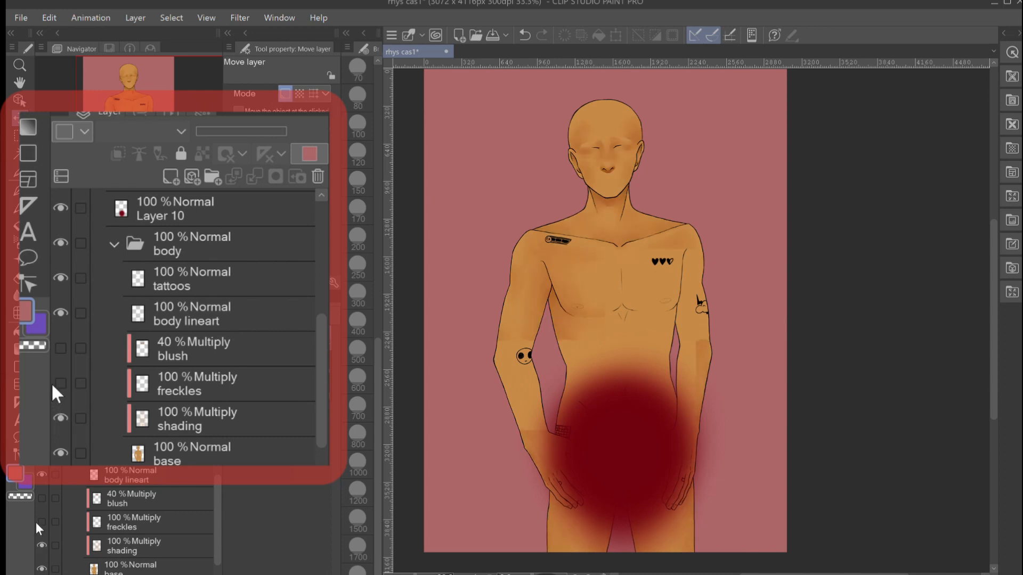
{"action": "left_click", "coordinate": [42, 522]}
{"action": "left_click", "coordinate": [41, 498]}
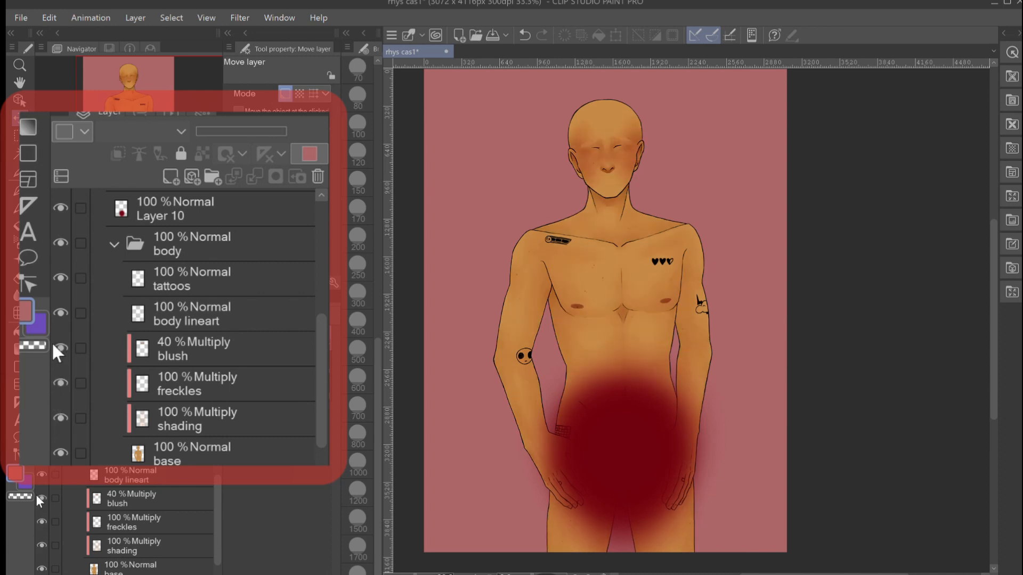
{"action": "left_click", "coordinate": [41, 498]}
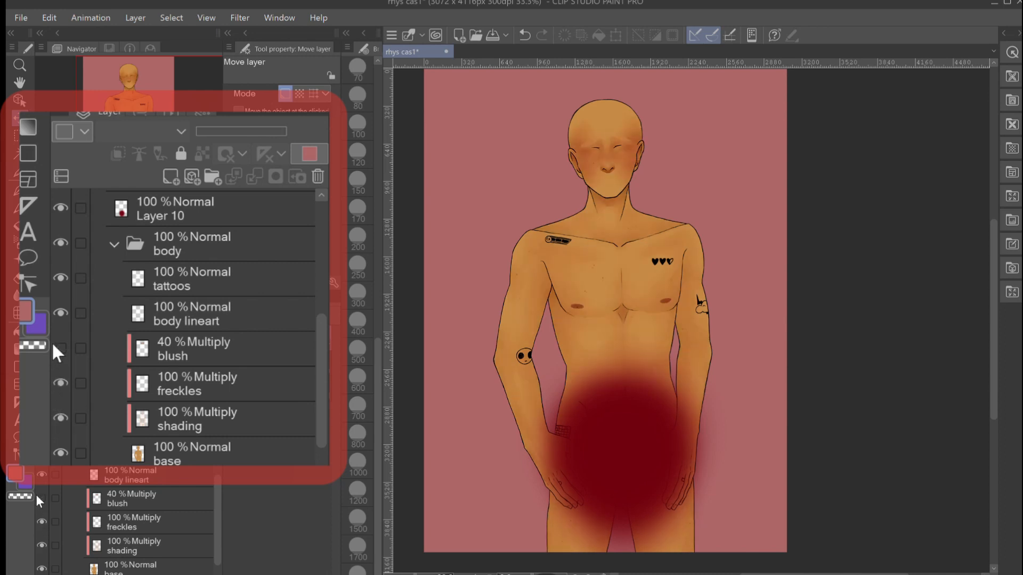
- Collapse the body folder, and show the outfit1 folder with Layer 10 hidden
{"action": "left_click", "coordinate": [106, 239]}
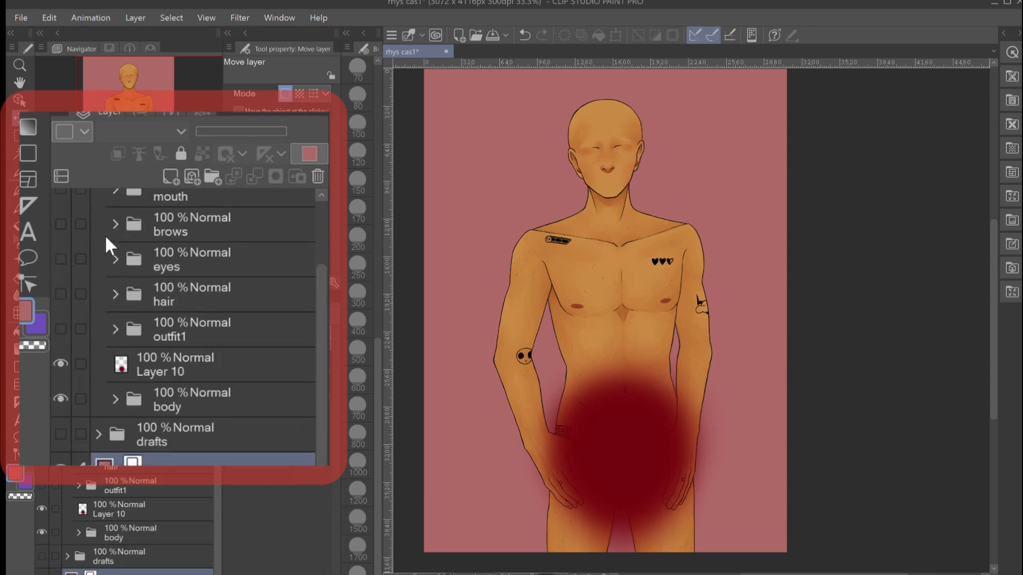
{"action": "left_click", "coordinate": [40, 484]}
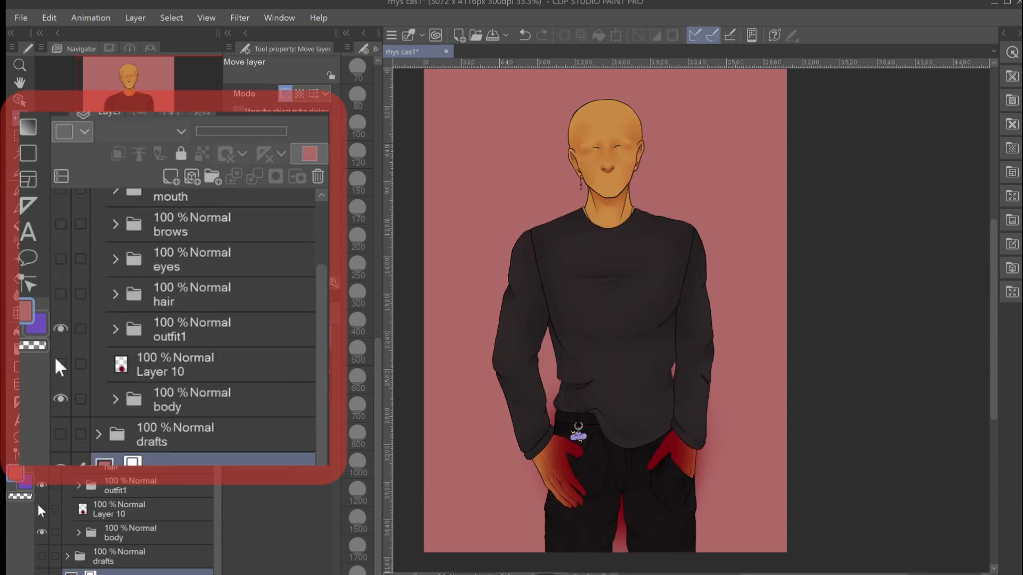
{"action": "left_click", "coordinate": [41, 508]}
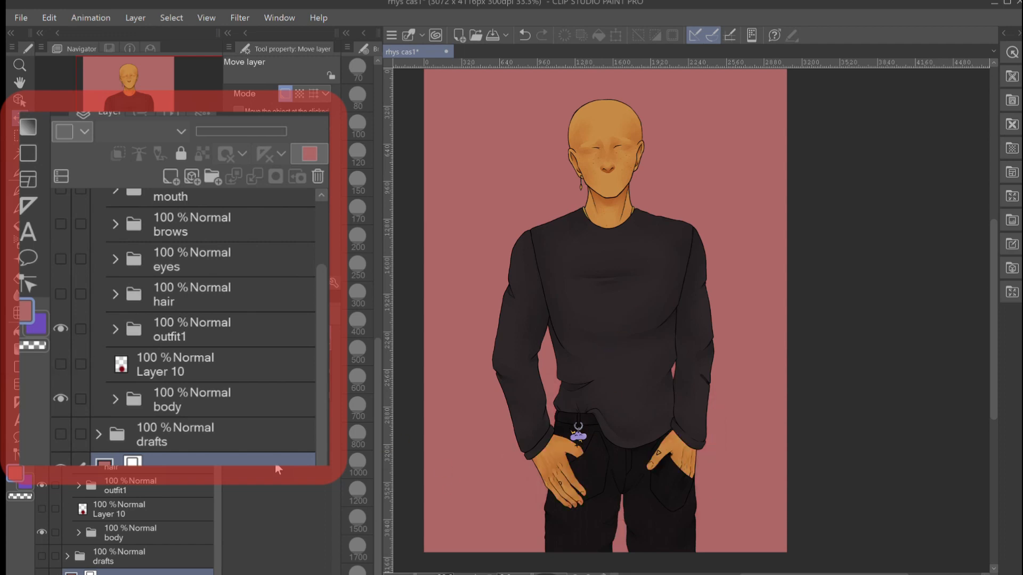
- Expand the outfit1 folder and look through its clothing lineart, shading and color layers
{"action": "left_click", "coordinate": [78, 486]}
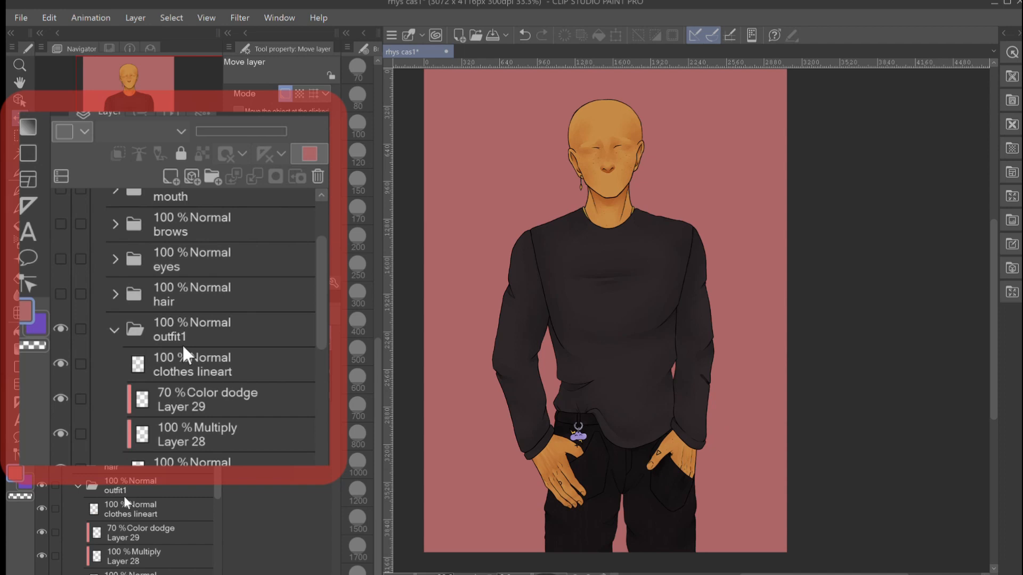
{"action": "scroll", "coordinate": [126, 500], "scroll_direction": "down", "scroll_amount": 3}
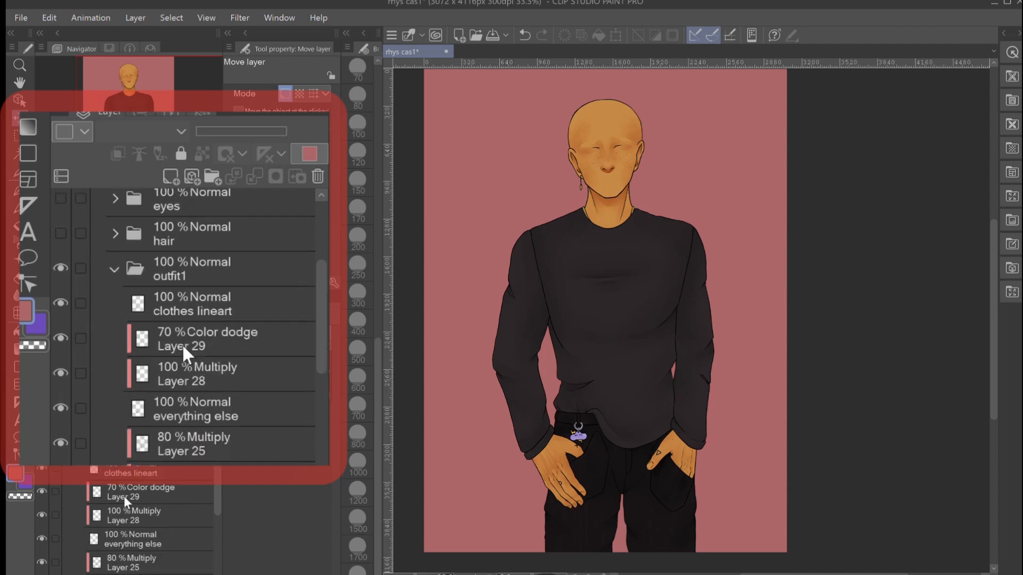
{"action": "scroll", "coordinate": [125, 501], "scroll_direction": "down", "scroll_amount": 3}
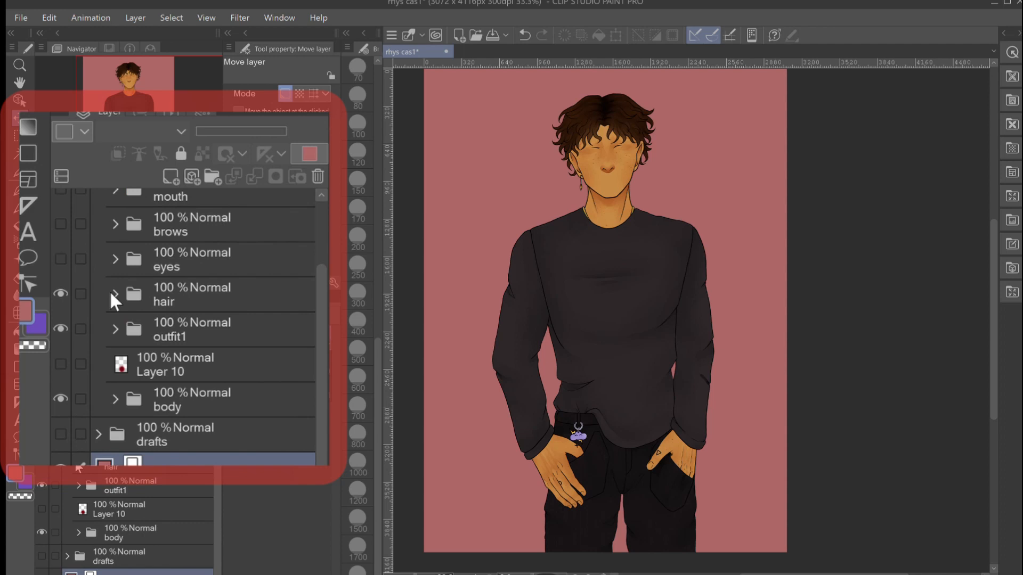
- Inspect the hair folder's layers, toggle Layer 32's visibility, and collapse the folder
{"action": "left_click", "coordinate": [112, 293]}
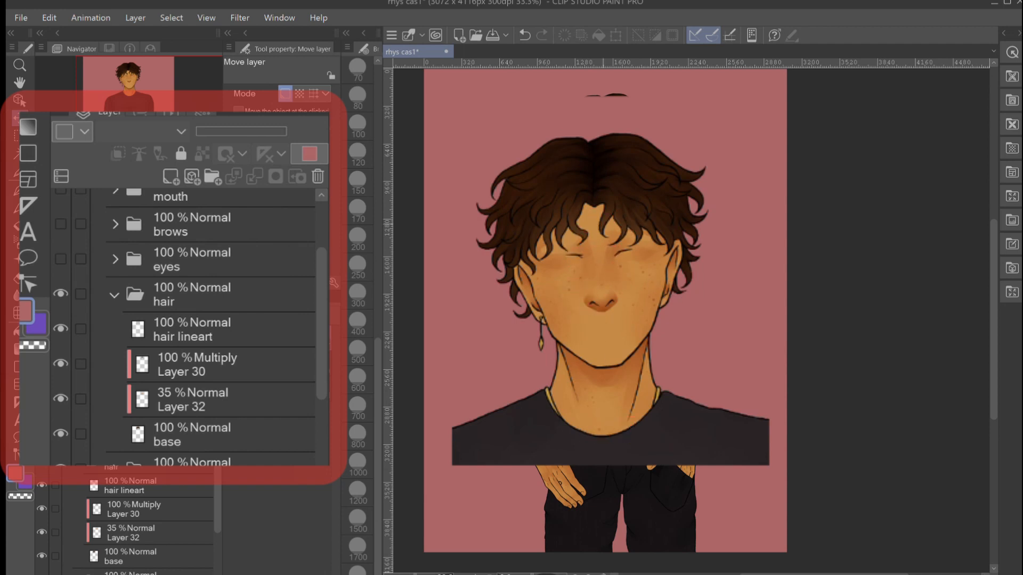
{"action": "left_click", "coordinate": [41, 532]}
{"action": "left_click", "coordinate": [110, 288]}
{"action": "scroll", "coordinate": [114, 308], "scroll_direction": "up", "scroll_amount": 1}
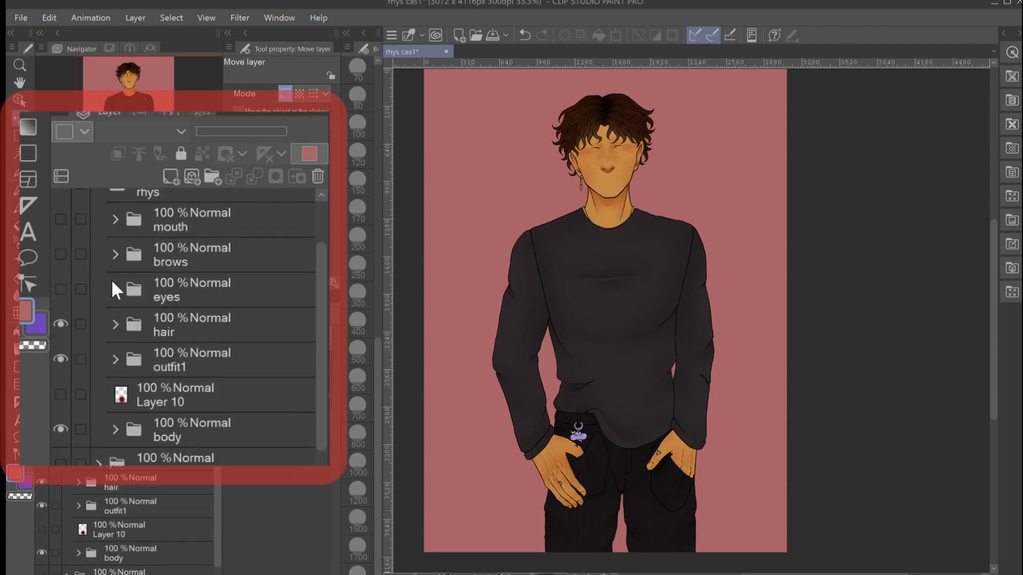
- Make the eyes, brows and mouth folders in the rhys folder visible on the character's face
{"action": "scroll", "coordinate": [109, 283], "scroll_direction": "up", "scroll_amount": 1}
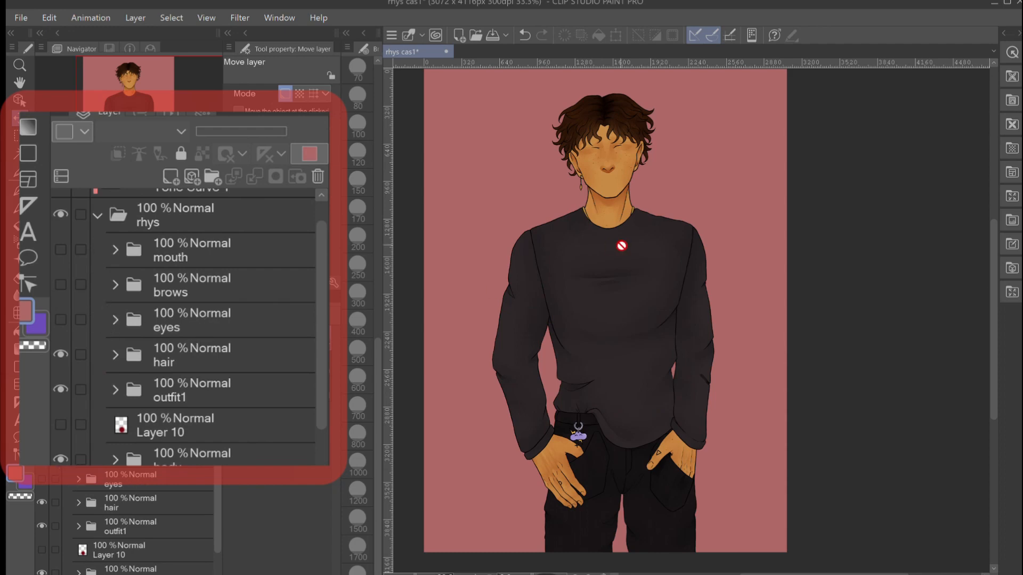
{"action": "scroll", "coordinate": [621, 246], "scroll_direction": "up", "scroll_amount": 2}
{"action": "scroll", "coordinate": [621, 245], "scroll_direction": "up", "scroll_amount": 3}
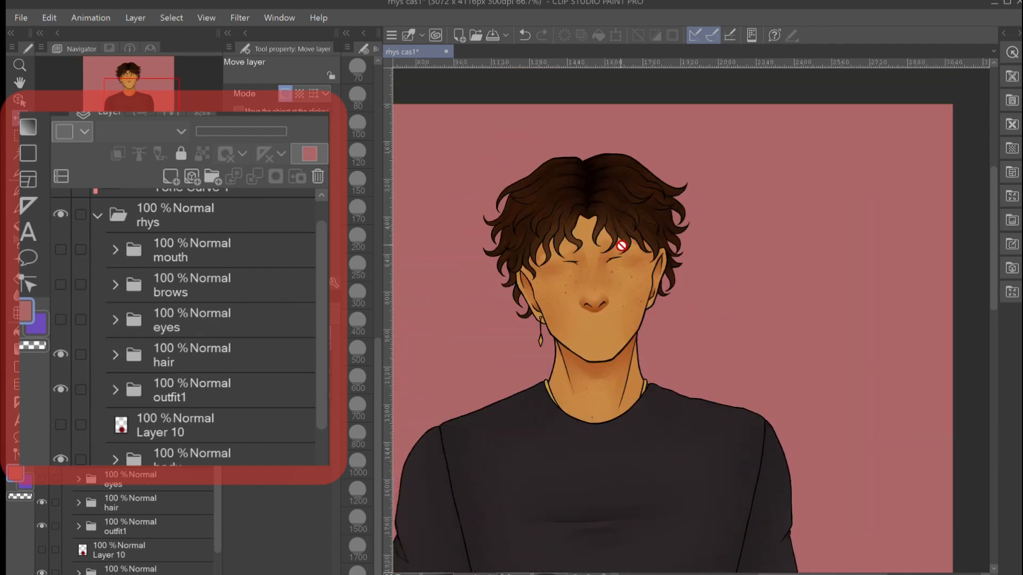
{"action": "scroll", "coordinate": [621, 246], "scroll_direction": "down", "scroll_amount": 2}
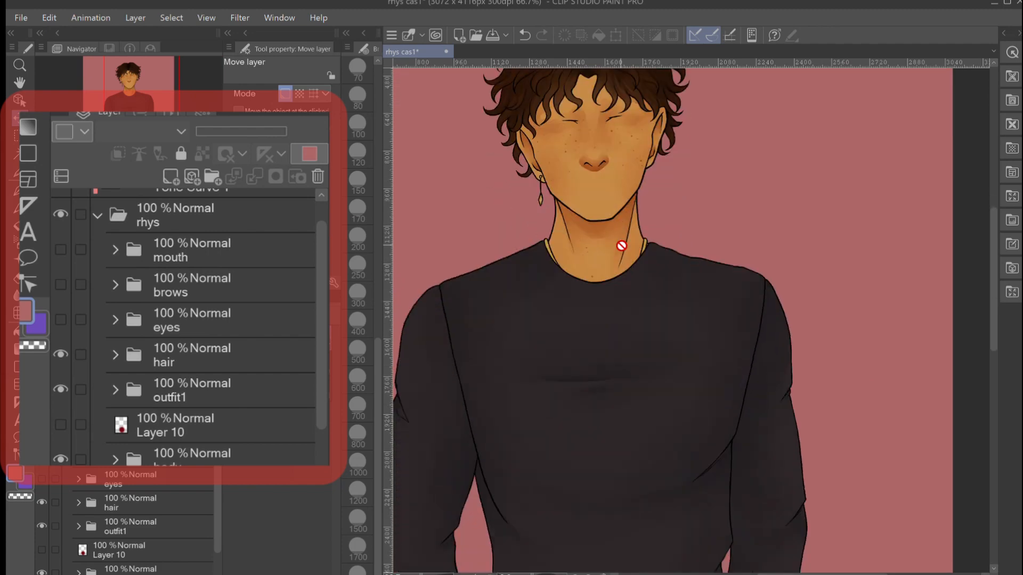
{"action": "scroll", "coordinate": [621, 245], "scroll_direction": "up", "scroll_amount": 2}
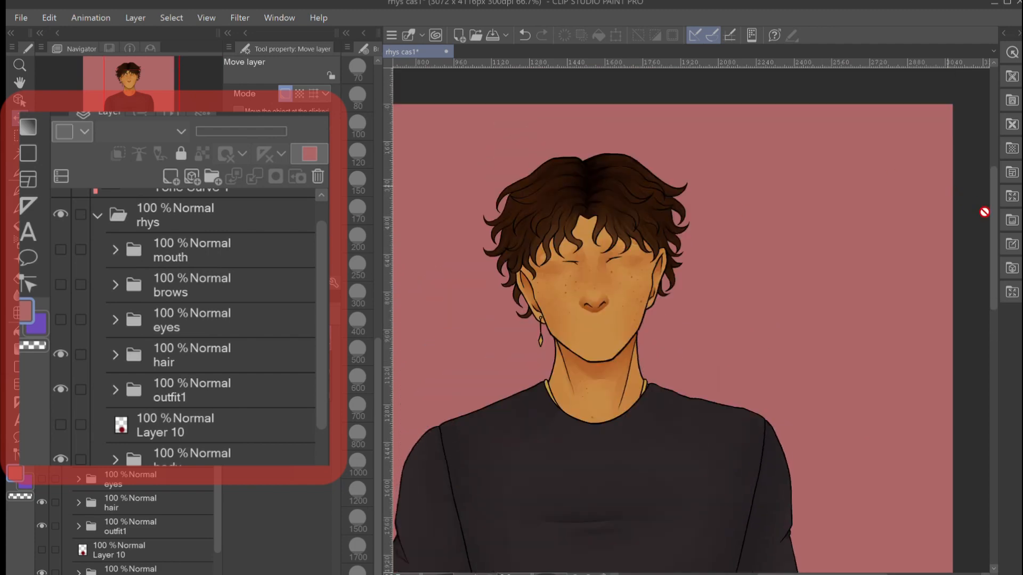
{"action": "left_click_drag", "start_coordinate": [988, 209], "coordinate": [989, 225]}
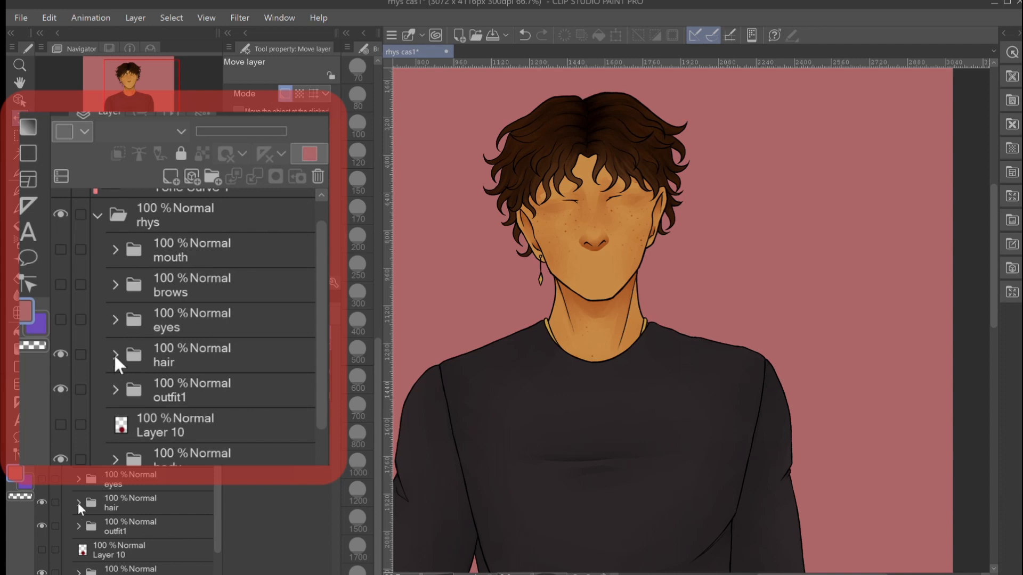
{"action": "left_click", "coordinate": [57, 317]}
{"action": "left_click", "coordinate": [55, 277]}
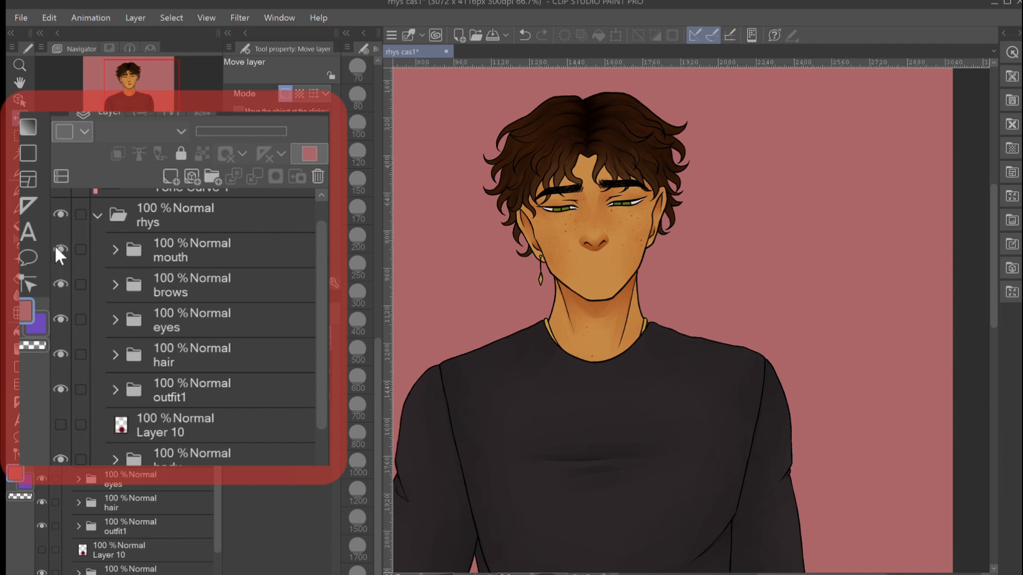
{"action": "left_click", "coordinate": [56, 248]}
- Expand the eyes folder and switch through the downward, wide, neutral and squint variants, leaving only squint visible
{"action": "left_click", "coordinate": [75, 478]}
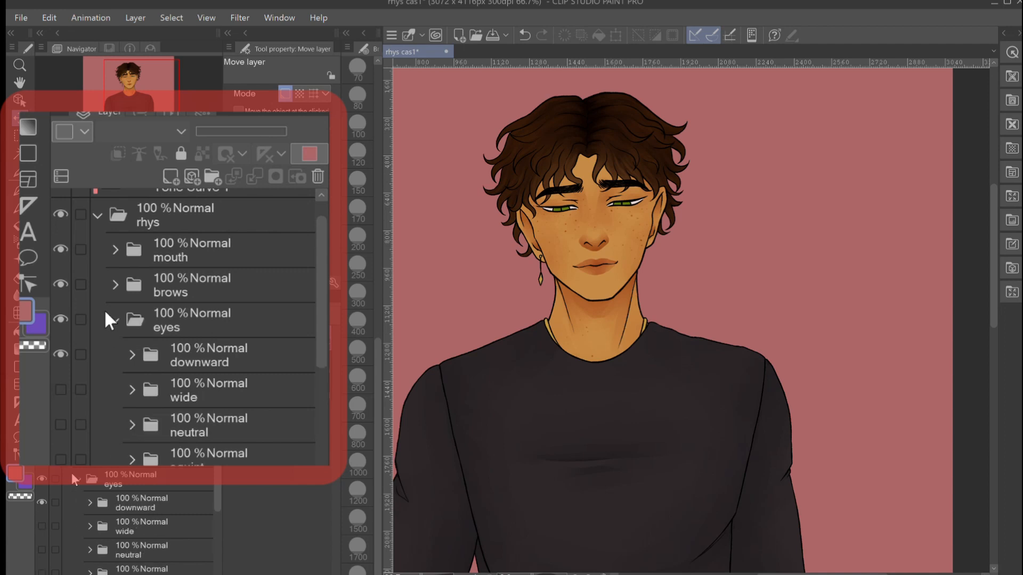
{"action": "scroll", "coordinate": [142, 521], "scroll_direction": "down", "scroll_amount": 1}
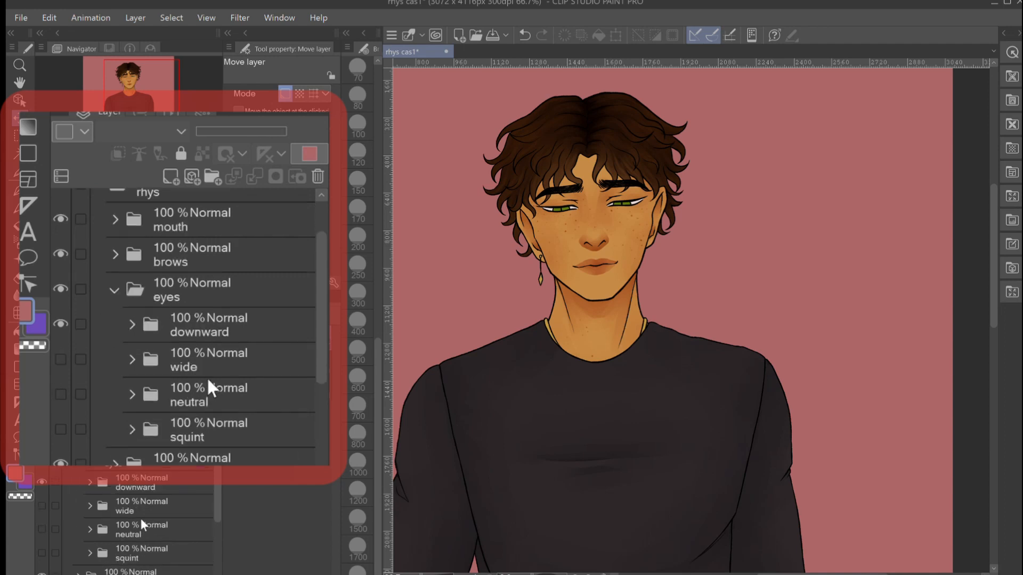
{"action": "left_click", "coordinate": [41, 480]}
{"action": "left_click", "coordinate": [37, 500]}
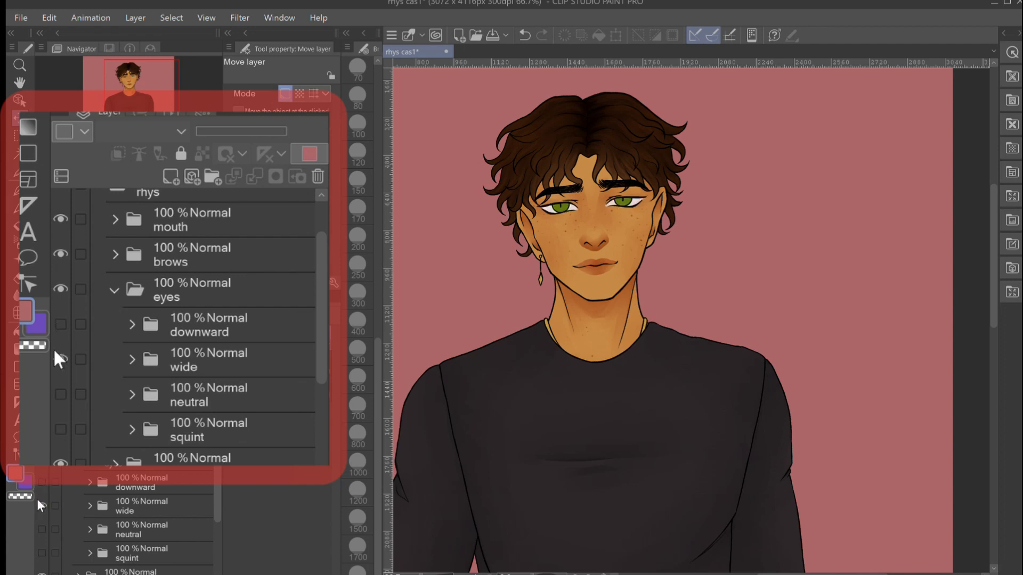
{"action": "left_click", "coordinate": [37, 499]}
{"action": "left_click", "coordinate": [40, 529]}
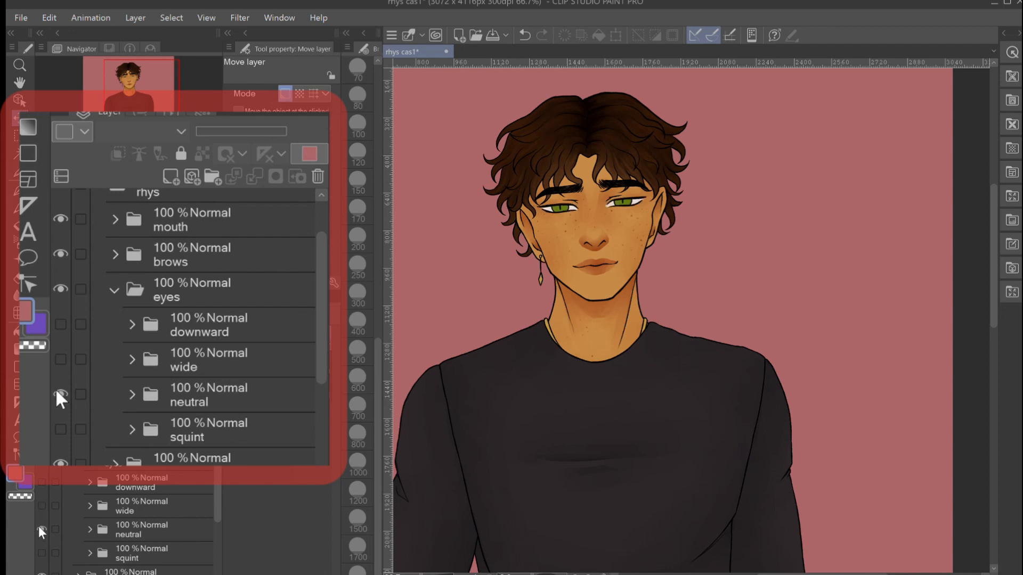
{"action": "left_click", "coordinate": [39, 527]}
{"action": "left_click", "coordinate": [37, 544]}
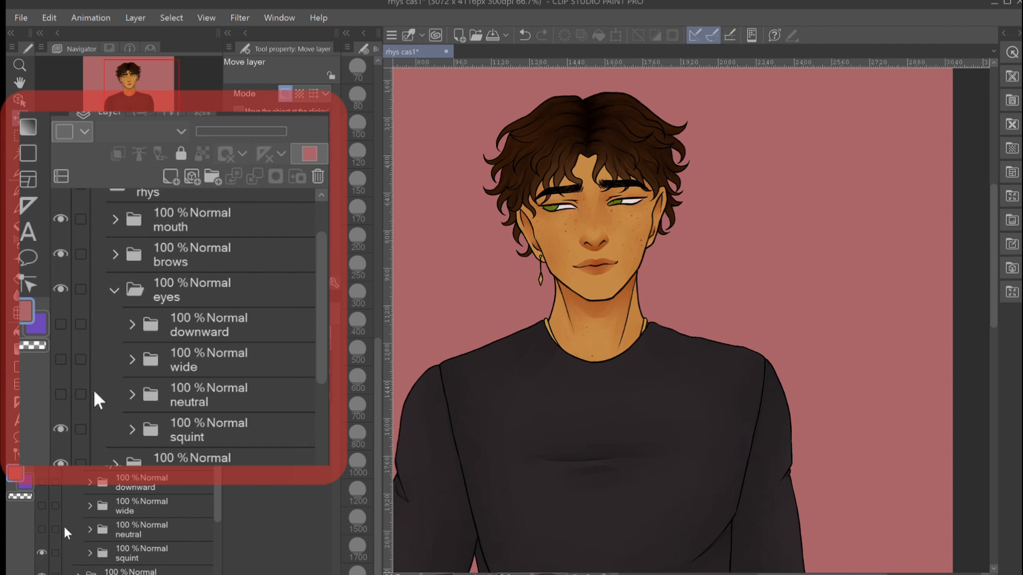
- Expand the squint folder and inspect the layers inside its clipped Folder 2
{"action": "left_click", "coordinate": [90, 553]}
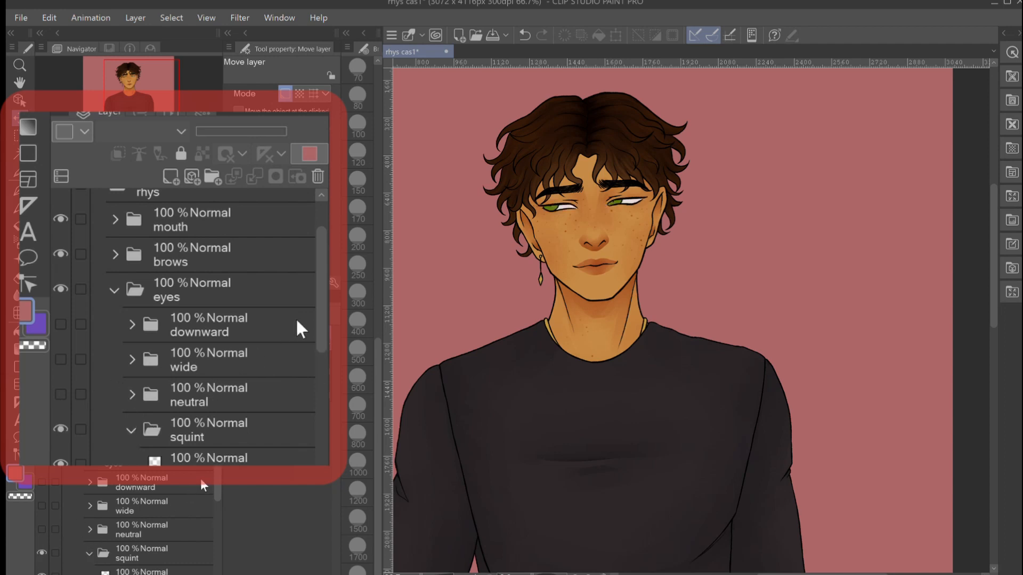
{"action": "left_click_drag", "start_coordinate": [214, 475], "coordinate": [214, 518]}
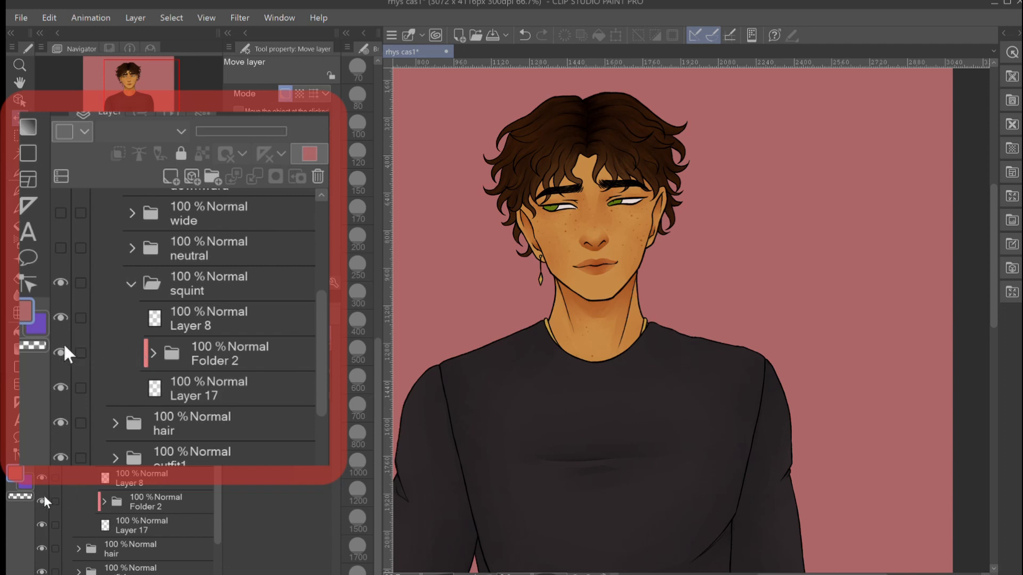
{"action": "left_click", "coordinate": [216, 340]}
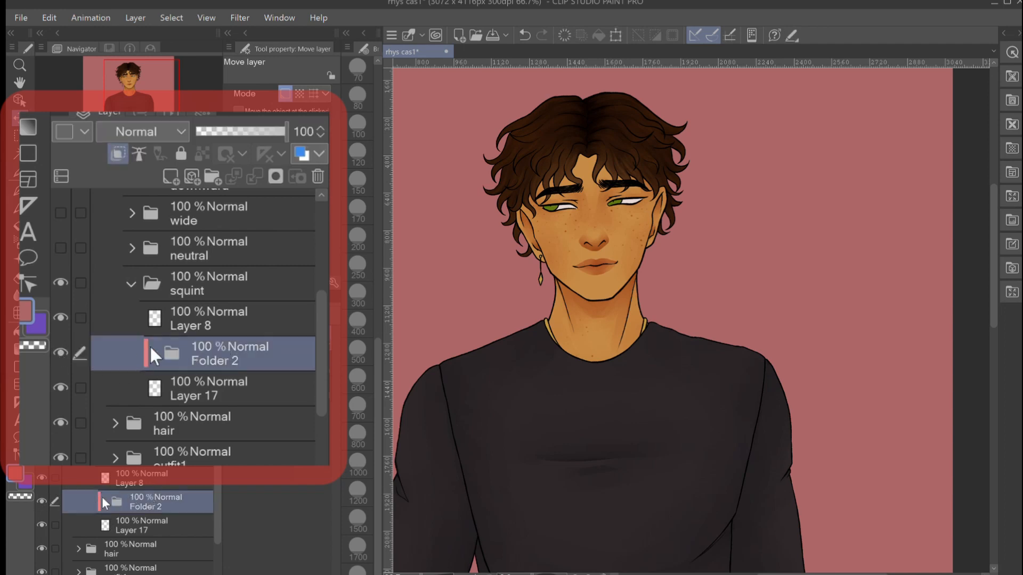
{"action": "left_click", "coordinate": [149, 345]}
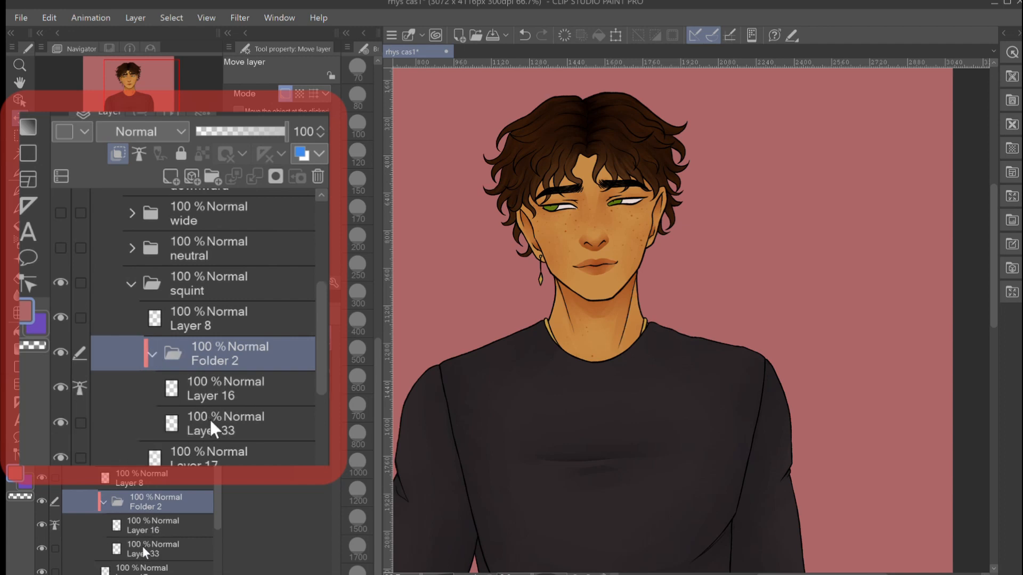
{"action": "left_click", "coordinate": [152, 353]}
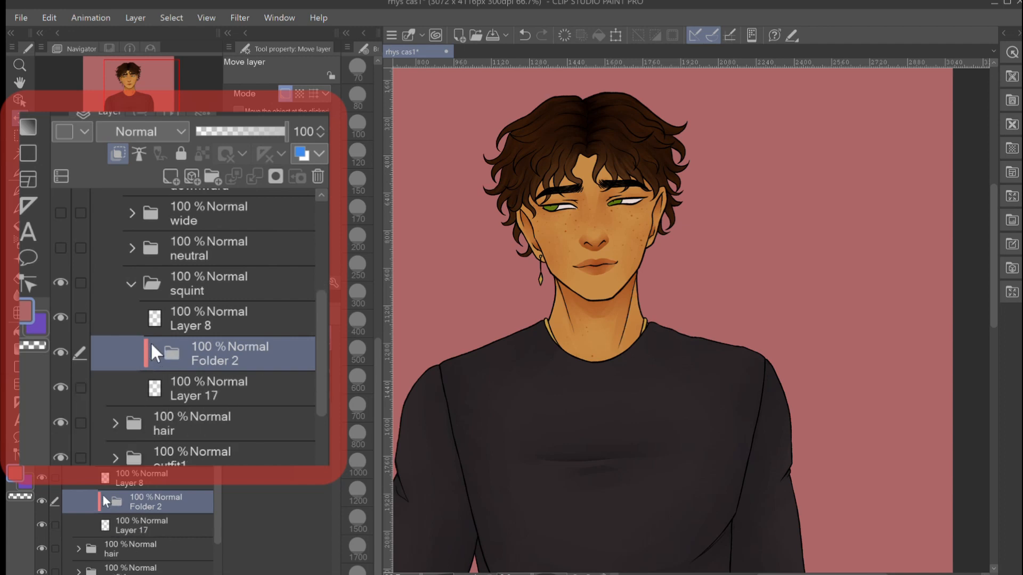
- Toggle Layer 17's visibility, and compare the irises with Folder 2's clipping to the layer below turned off and on
{"action": "left_click", "coordinate": [40, 520]}
{"action": "left_click", "coordinate": [40, 520]}
{"action": "left_click", "coordinate": [113, 147]}
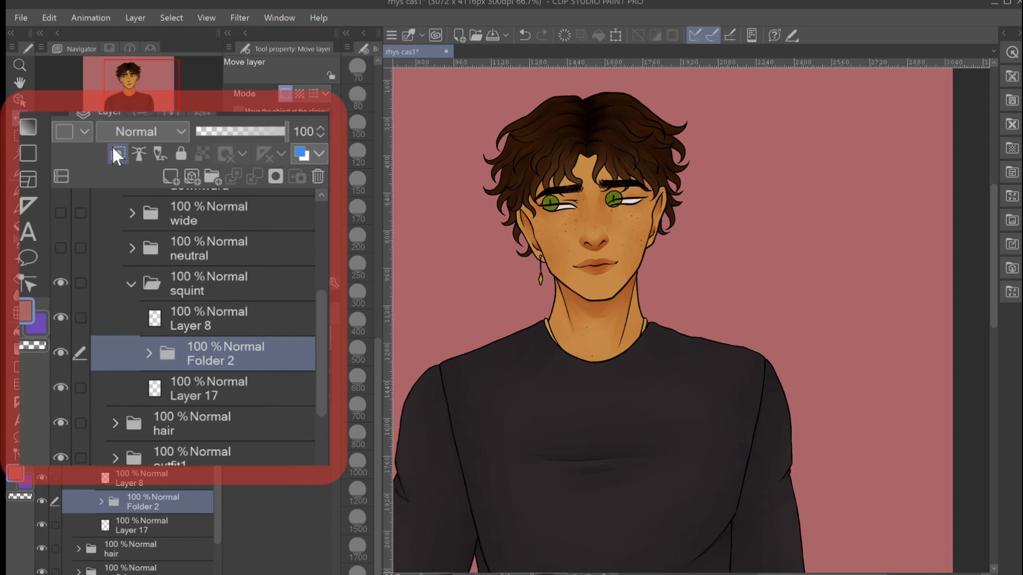
{"action": "left_click", "coordinate": [114, 148]}
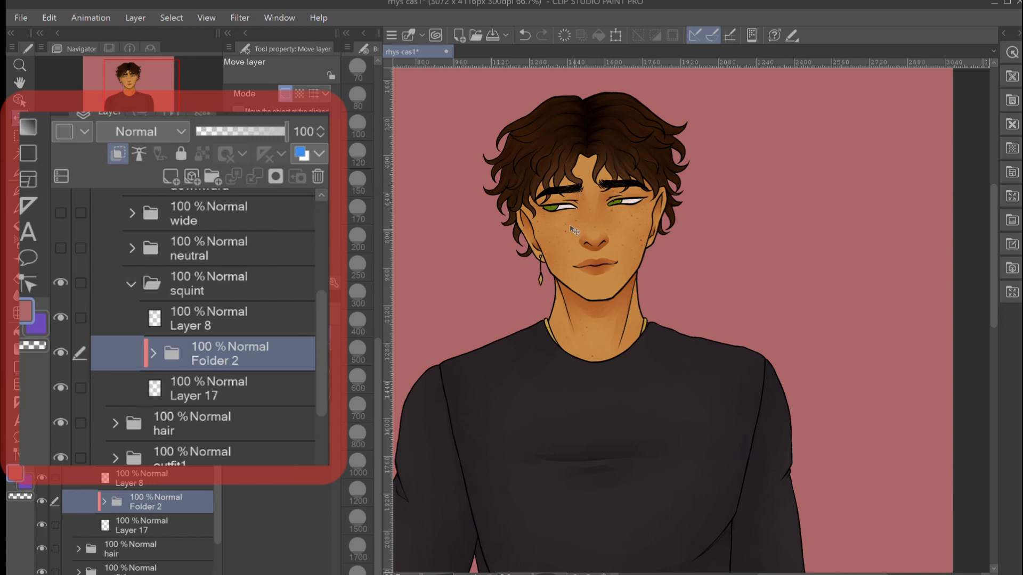
- Nudge the irises in Folder 2 three steps to the right and three steps back to the left
{"action": "key", "text": "Right"}
{"action": "key", "text": "Right"}
{"action": "key", "text": "Right"}
{"action": "key", "text": "Right"}
{"action": "key", "text": "Right"}
{"action": "key", "text": "Right"}
{"action": "key", "text": "Right"}
{"action": "key", "text": "Right"}
{"action": "key", "text": "Right"}
{"action": "key", "text": "Right"}
{"action": "key", "text": "Left"}
{"action": "key", "text": "Left"}
{"action": "key", "text": "Left"}
{"action": "key", "text": "Left"}
{"action": "key", "text": "Left"}
- Collapse the squint folder, switch the visible eyes from squint to neutral, and collapse the eyes folder
{"action": "left_click", "coordinate": [123, 274]}
{"action": "scroll", "coordinate": [212, 315], "scroll_direction": "up", "scroll_amount": 4}
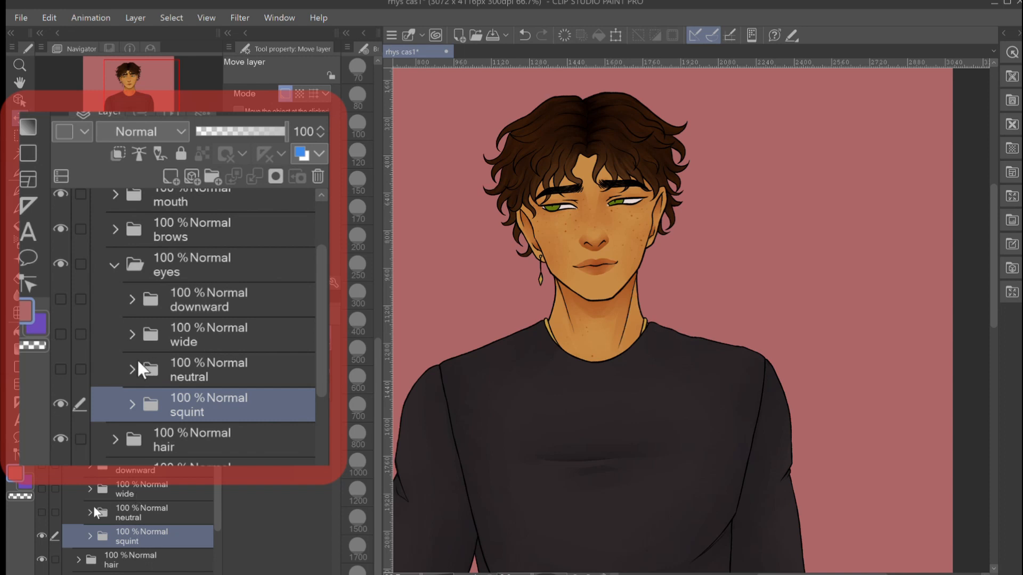
{"action": "left_click", "coordinate": [55, 367]}
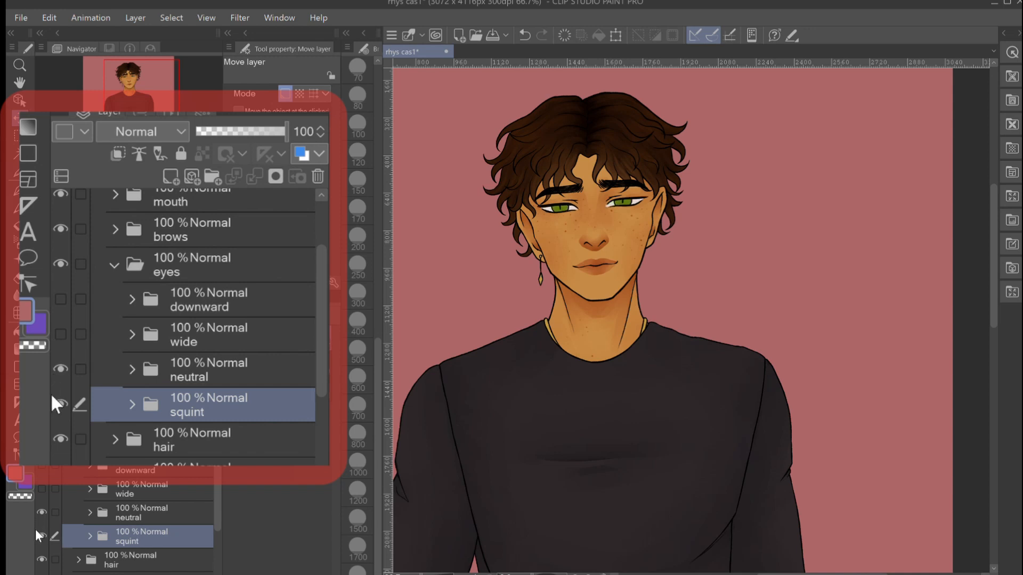
{"action": "left_click", "coordinate": [56, 403]}
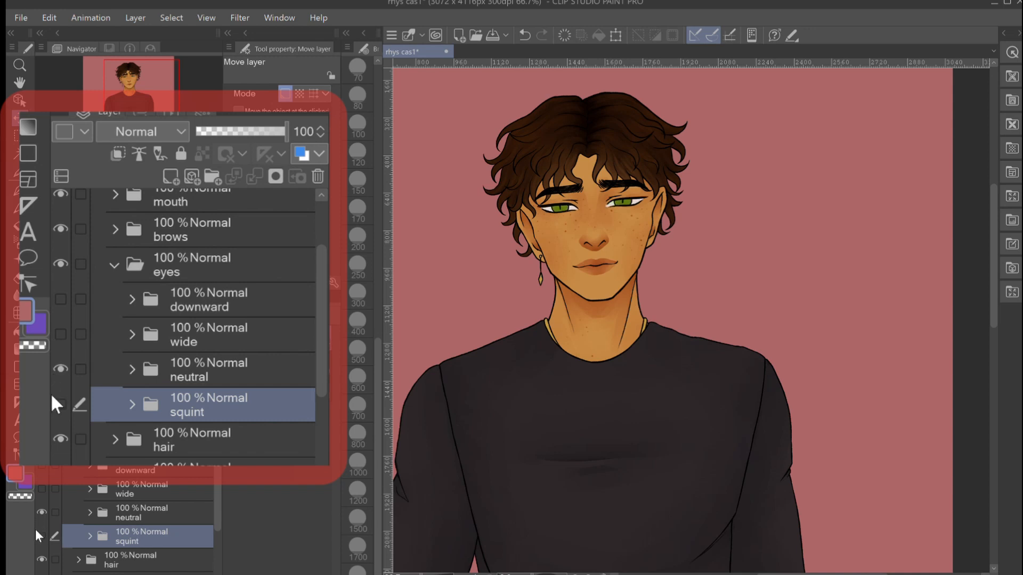
{"action": "left_click", "coordinate": [106, 263]}
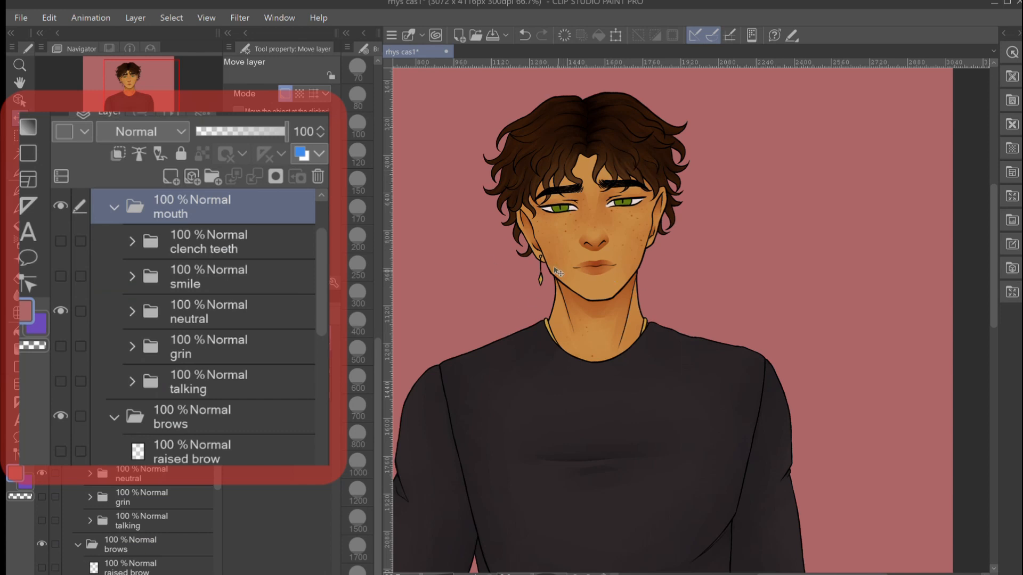
- Change the expression by showing the clench teeth mouth instead of neutral and setting the brows to frown
{"action": "left_click", "coordinate": [60, 241]}
{"action": "left_click", "coordinate": [60, 310]}
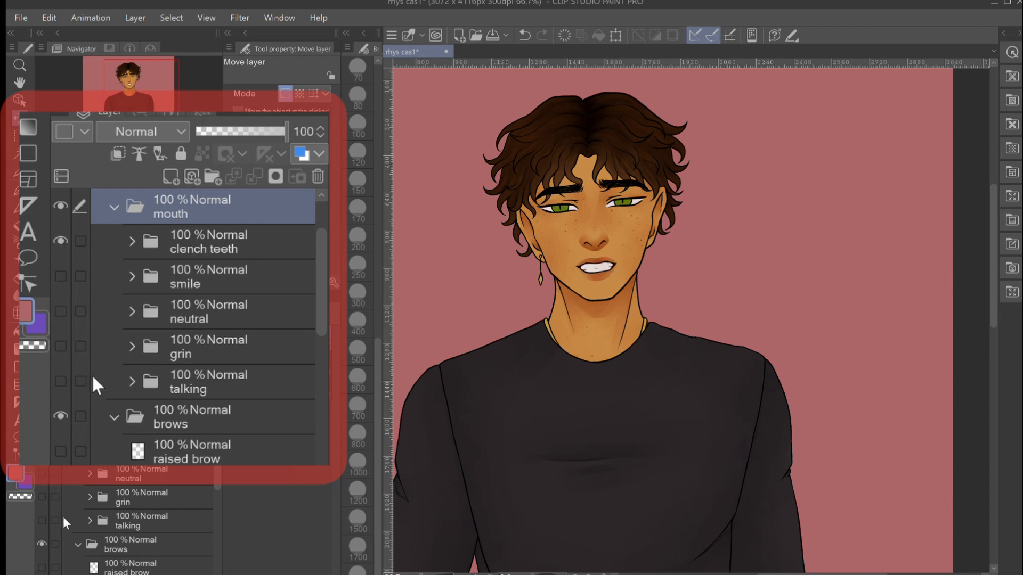
{"action": "scroll", "coordinate": [47, 564], "scroll_direction": "down", "scroll_amount": 2}
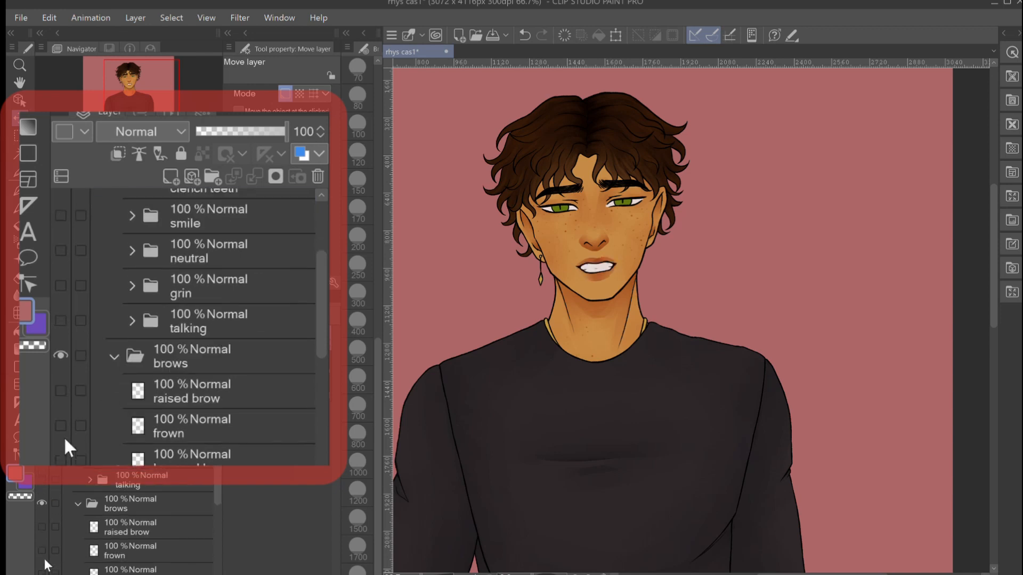
{"action": "left_click", "coordinate": [41, 550]}
{"action": "scroll", "coordinate": [41, 550], "scroll_direction": "down", "scroll_amount": 2}
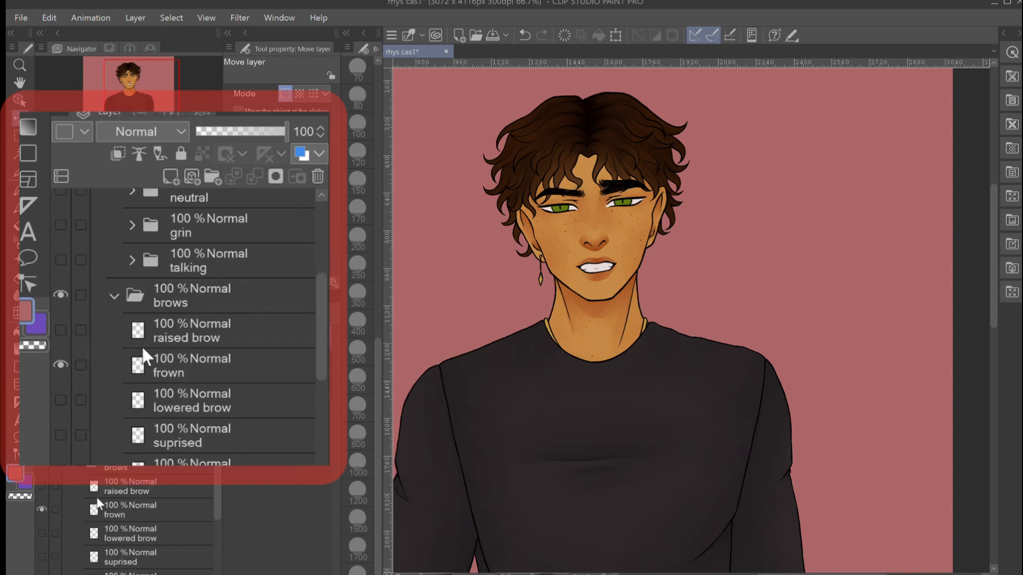
{"action": "scroll", "coordinate": [100, 500], "scroll_direction": "down", "scroll_amount": 2}
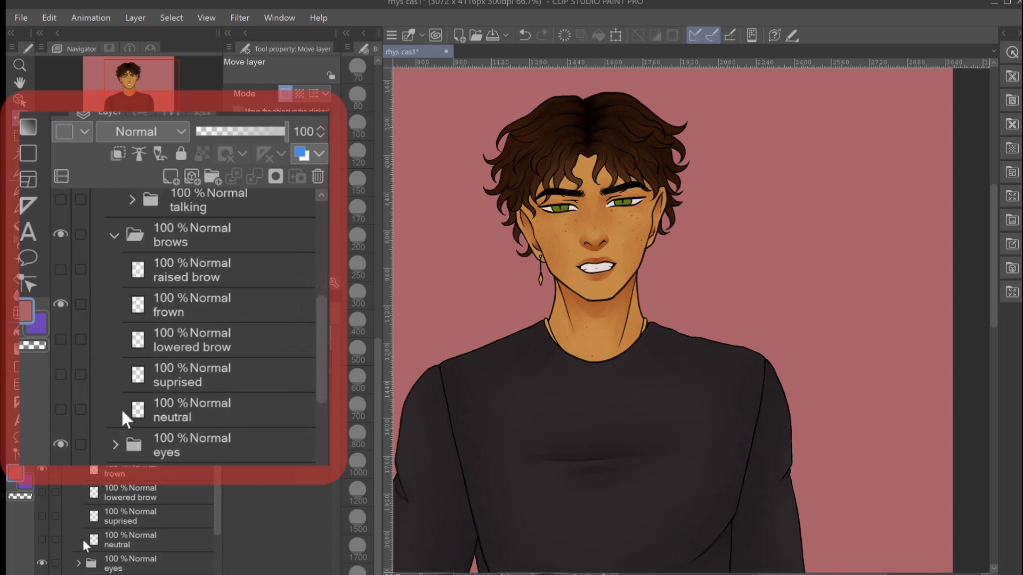
- Expand the eyes folder and switch the visible eyes from neutral to squint
{"action": "left_click", "coordinate": [79, 563]}
{"action": "scroll", "coordinate": [75, 563], "scroll_direction": "down", "scroll_amount": 2}
{"action": "scroll", "coordinate": [74, 563], "scroll_direction": "down", "scroll_amount": 3}
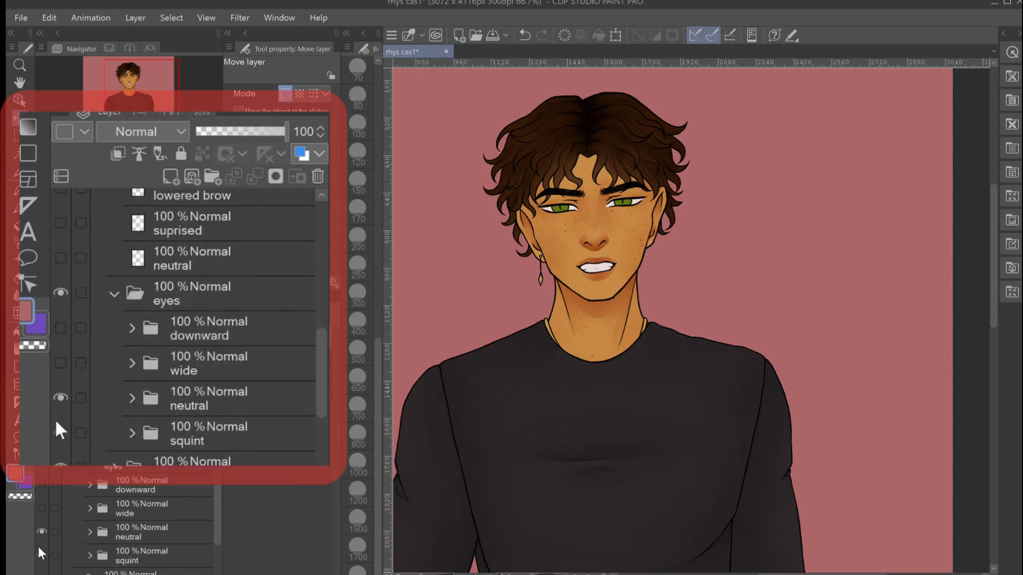
{"action": "left_click_drag", "start_coordinate": [41, 555], "coordinate": [41, 532]}
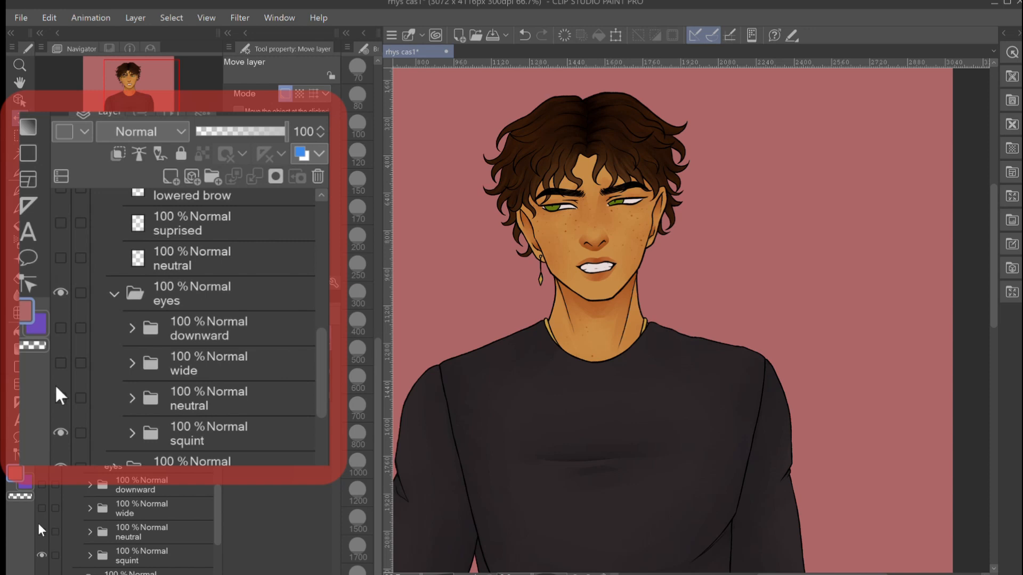
- Expand the squint folder, select Folder 2 and shift its irises right toward the centre of the eyes
{"action": "left_click", "coordinate": [90, 553]}
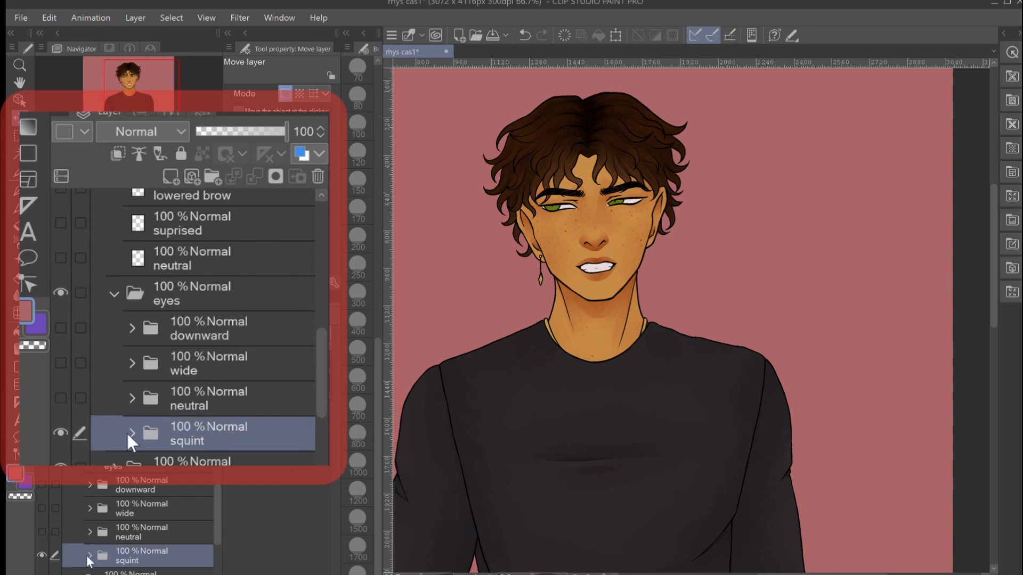
{"action": "left_click", "coordinate": [90, 556]}
{"action": "scroll", "coordinate": [133, 540], "scroll_direction": "down", "scroll_amount": 2}
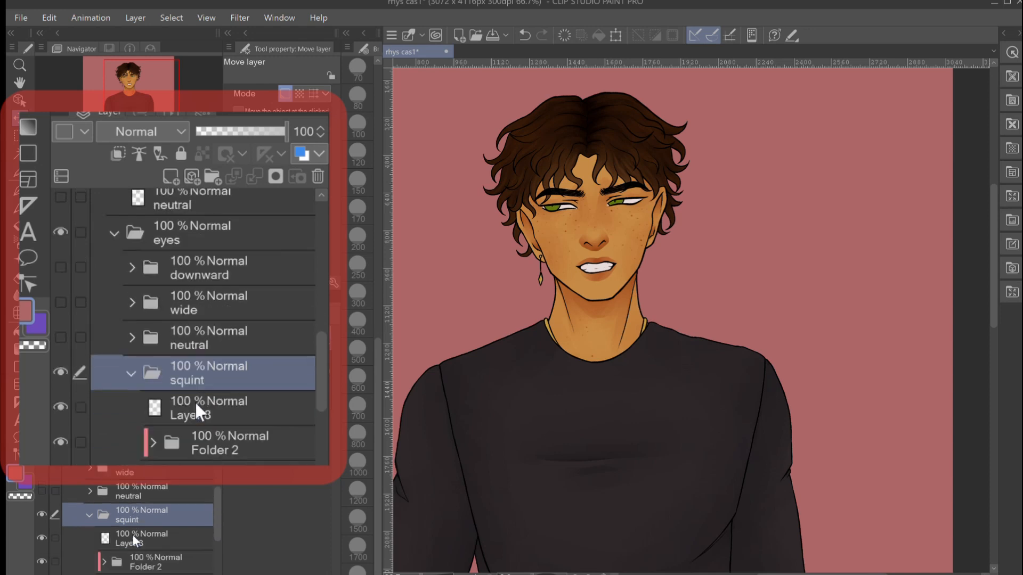
{"action": "left_click", "coordinate": [150, 540]}
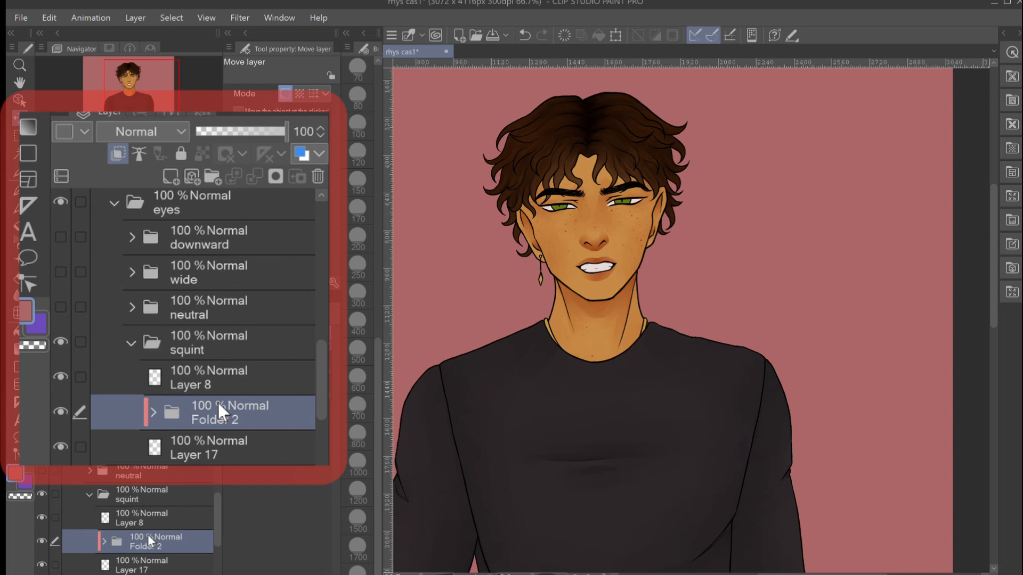
- Switch the visible brows from frown to lowered brow for comparison and return to frown
{"action": "scroll", "coordinate": [148, 480], "scroll_direction": "up", "scroll_amount": 2}
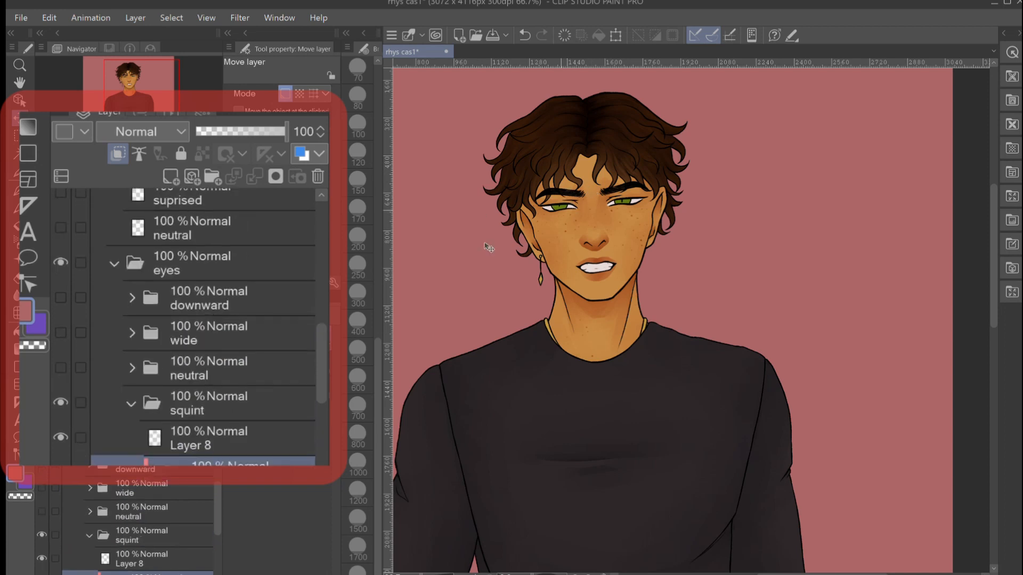
{"action": "scroll", "coordinate": [170, 482], "scroll_direction": "up", "scroll_amount": 3}
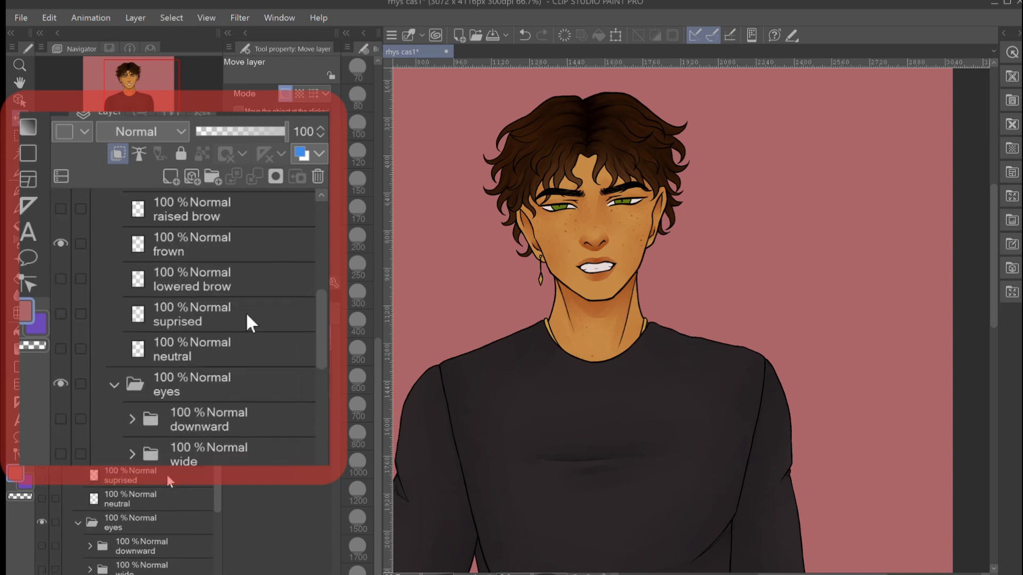
{"action": "left_click", "coordinate": [52, 246]}
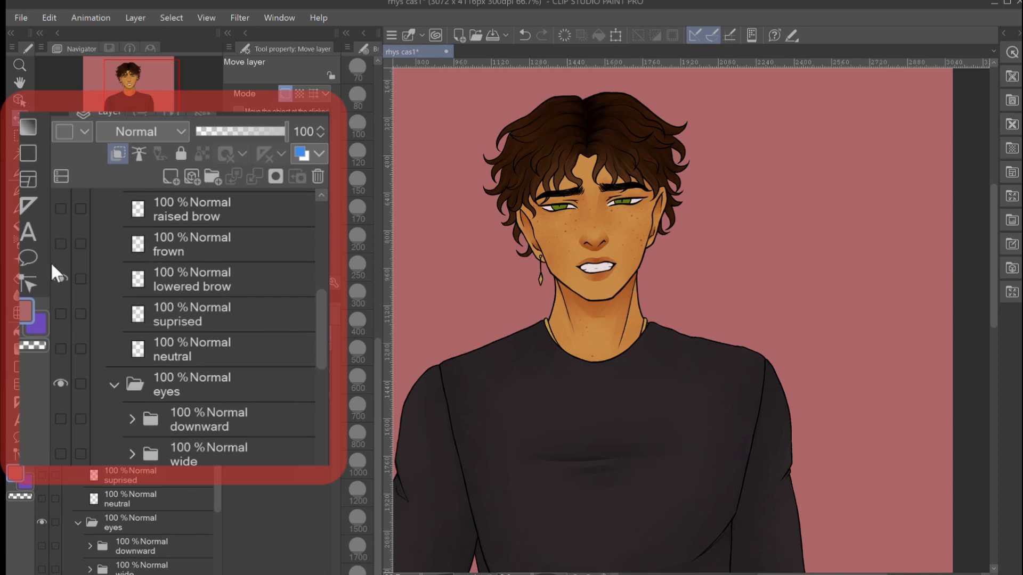
{"action": "left_click", "coordinate": [52, 279]}
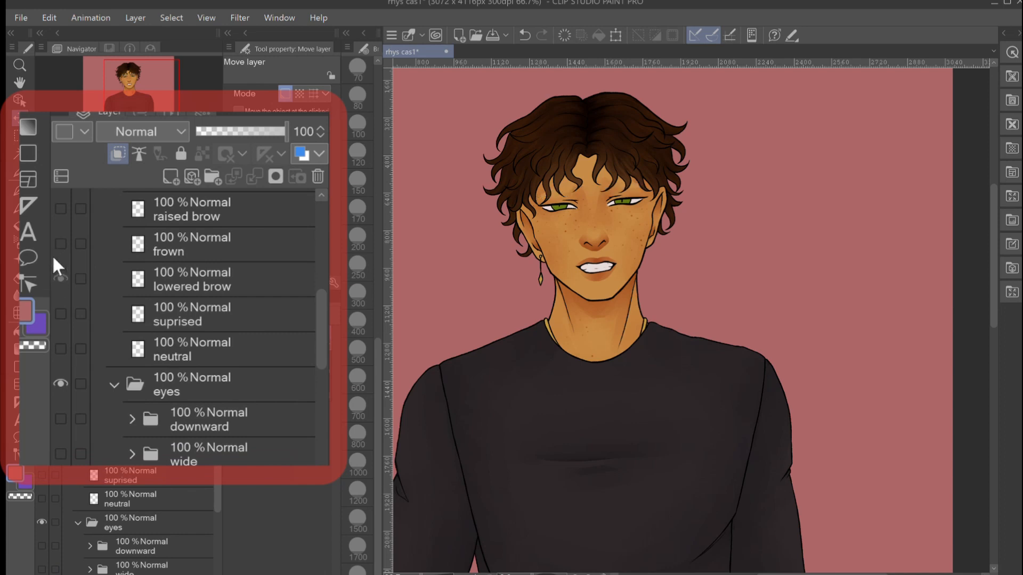
{"action": "left_click", "coordinate": [57, 245]}
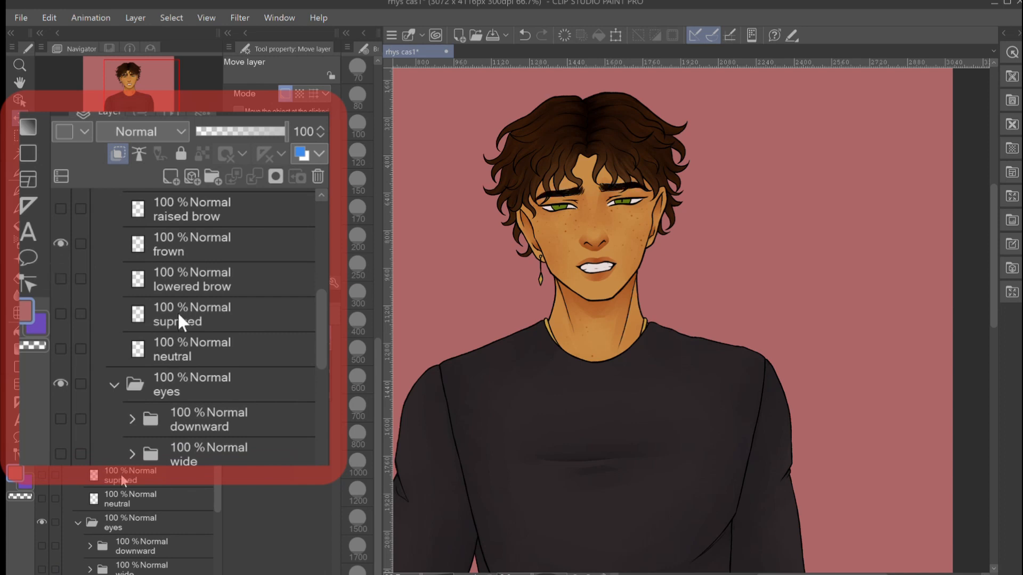
- Show the neutral mouth instead of clench teeth in the mouth folder
{"action": "scroll", "coordinate": [122, 479], "scroll_direction": "up", "scroll_amount": 3}
{"action": "scroll", "coordinate": [122, 481], "scroll_direction": "up", "scroll_amount": 4}
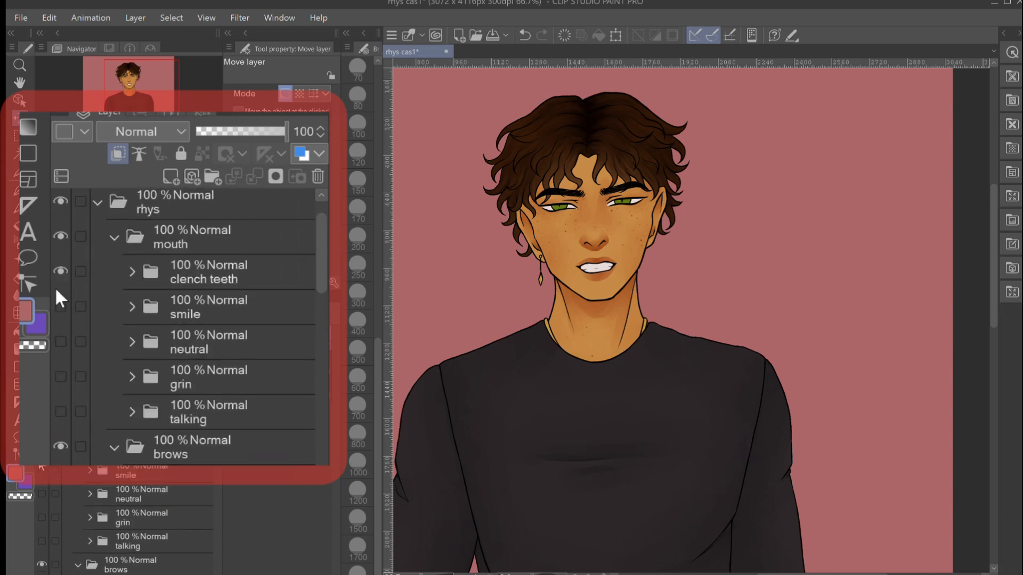
{"action": "left_click", "coordinate": [57, 341]}
{"action": "left_click", "coordinate": [55, 269]}
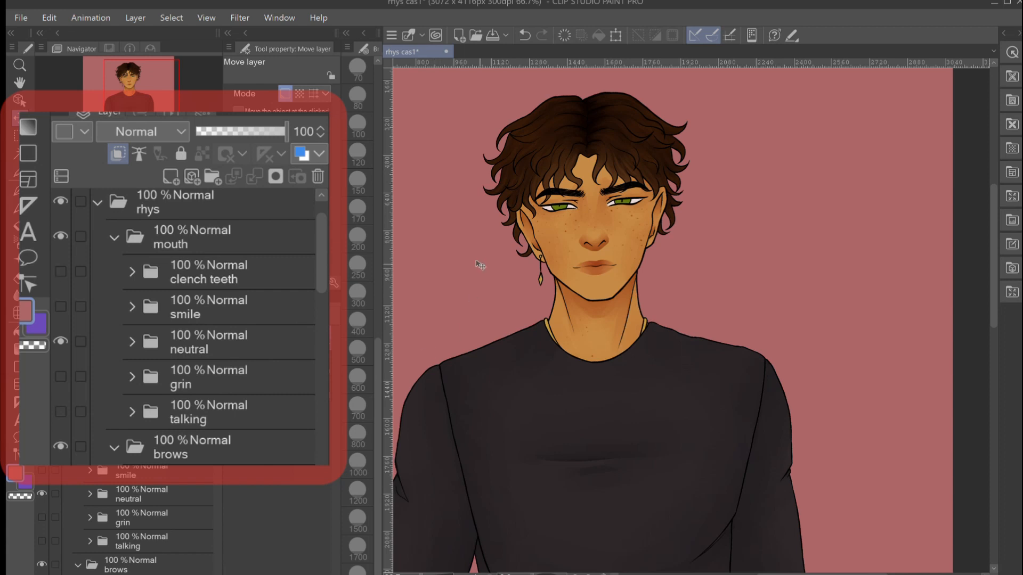
- Switch the visible brows from frown to lowered brow
{"action": "scroll", "coordinate": [196, 333], "scroll_direction": "down", "scroll_amount": 5}
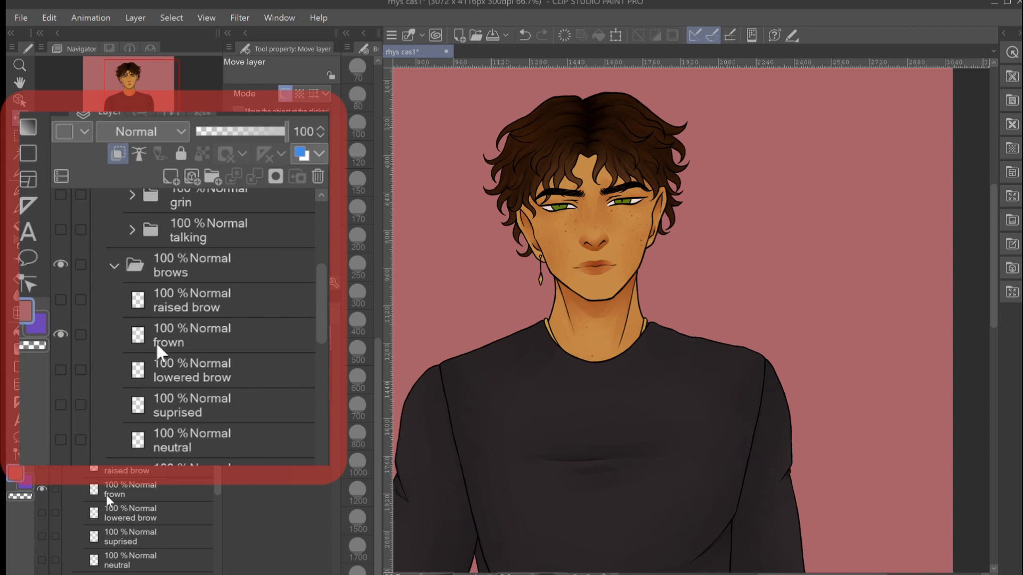
{"action": "left_click", "coordinate": [42, 513]}
{"action": "left_click", "coordinate": [41, 489]}
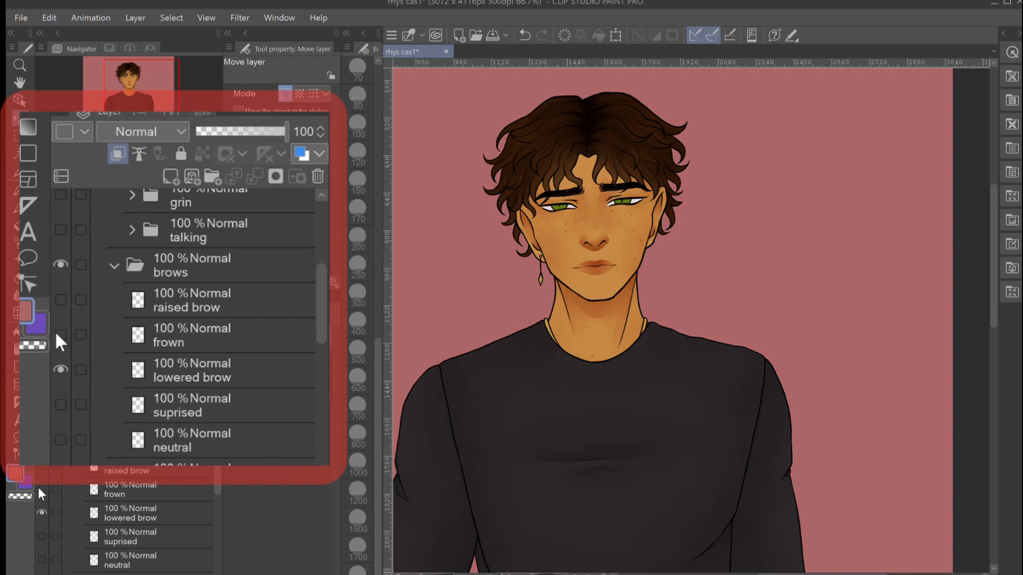
- Select the lowered brow layer, start a Scale/Rotate transformation on it and accept it
{"action": "left_click", "coordinate": [159, 512]}
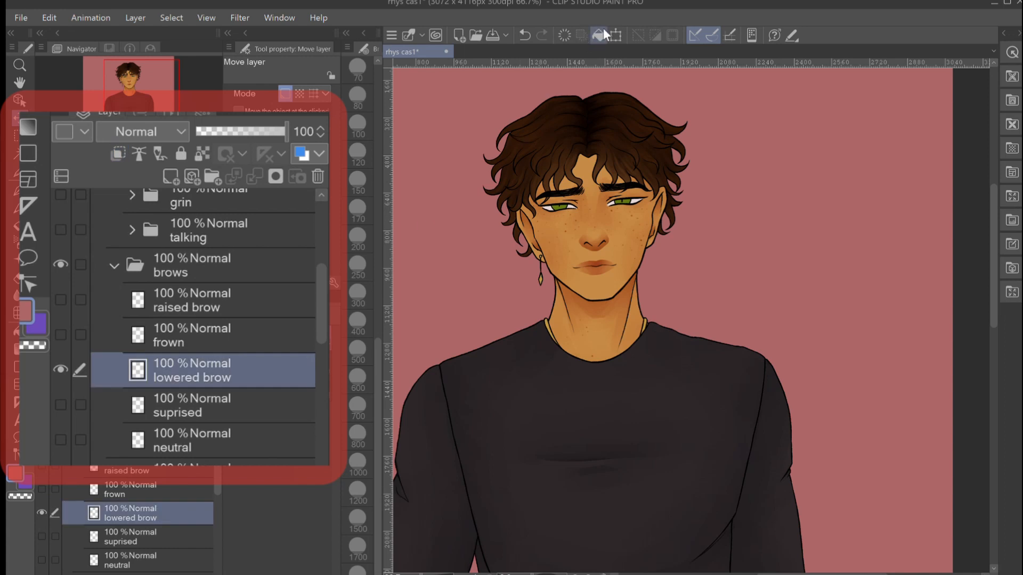
{"action": "left_click", "coordinate": [616, 35]}
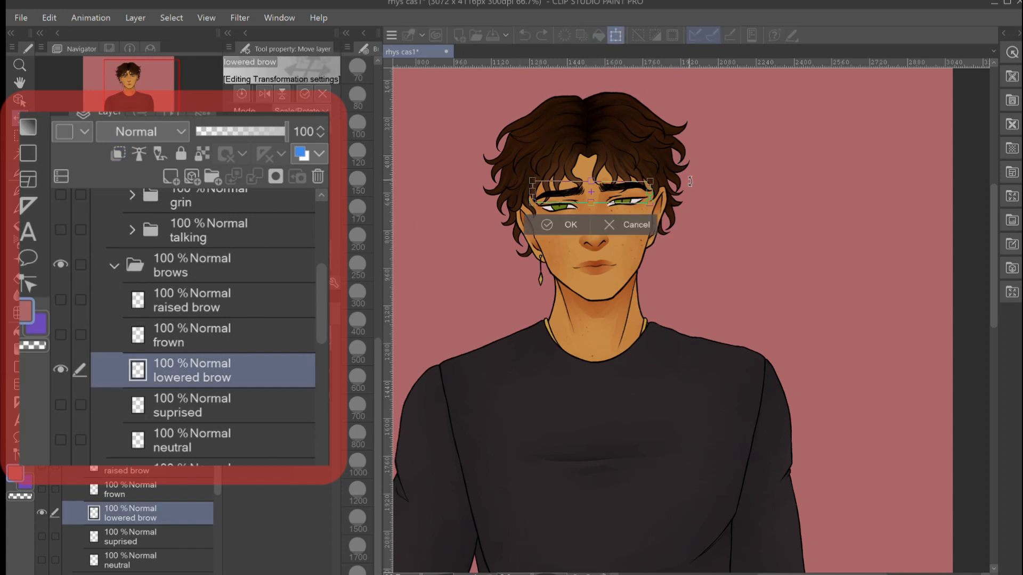
{"action": "left_click", "coordinate": [564, 225]}
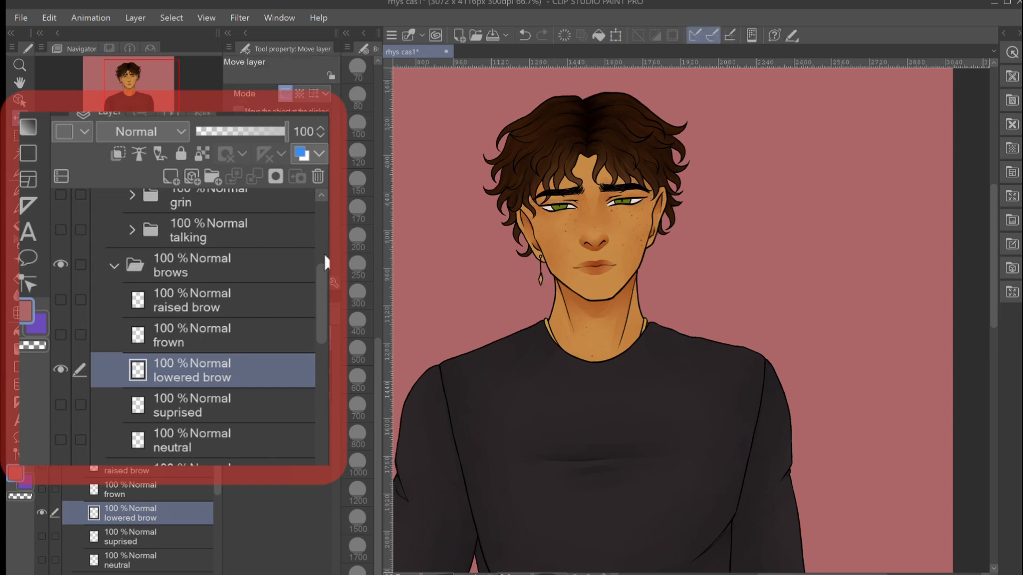
- Show the neutral eyes instead of squint in the eyes folder
{"action": "scroll", "coordinate": [133, 470], "scroll_direction": "down", "scroll_amount": 3}
{"action": "scroll", "coordinate": [194, 299], "scroll_direction": "down", "scroll_amount": 3}
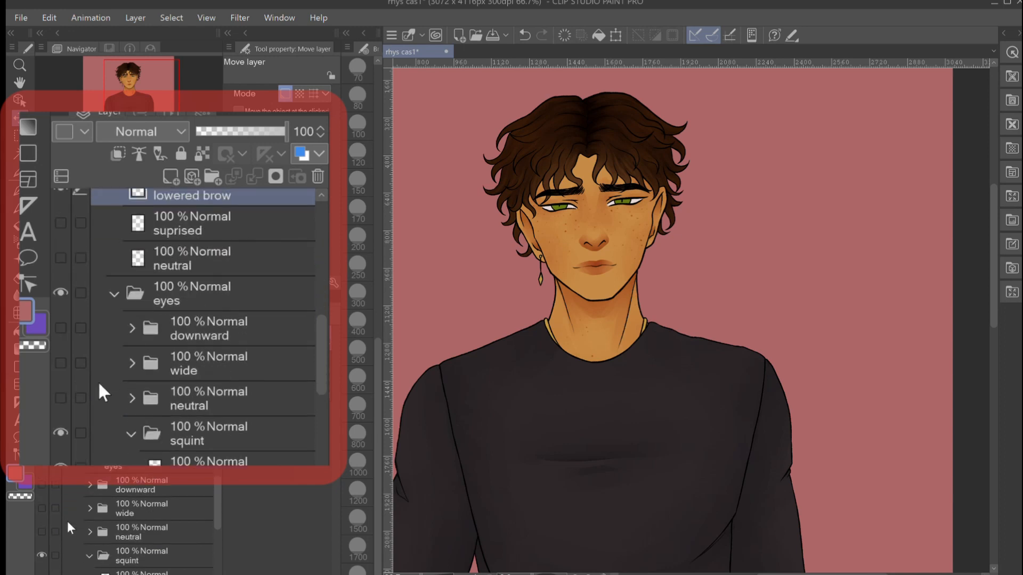
{"action": "left_click", "coordinate": [42, 532]}
{"action": "left_click", "coordinate": [42, 555]}
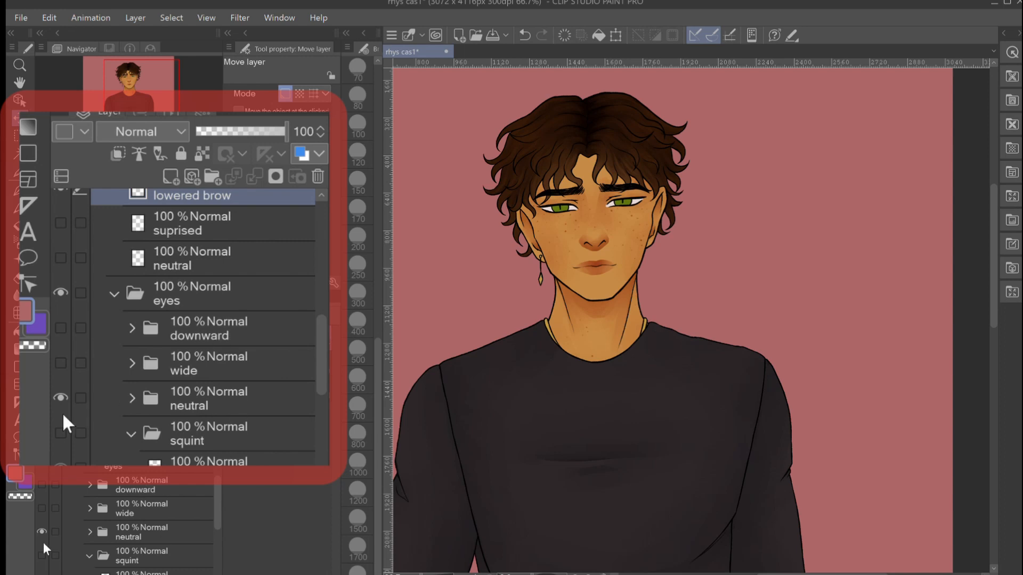
- Expand the neutral eyes folder, select its clipped iris folder and shift the irises sideways so the character glances to the right
{"action": "left_click", "coordinate": [86, 532]}
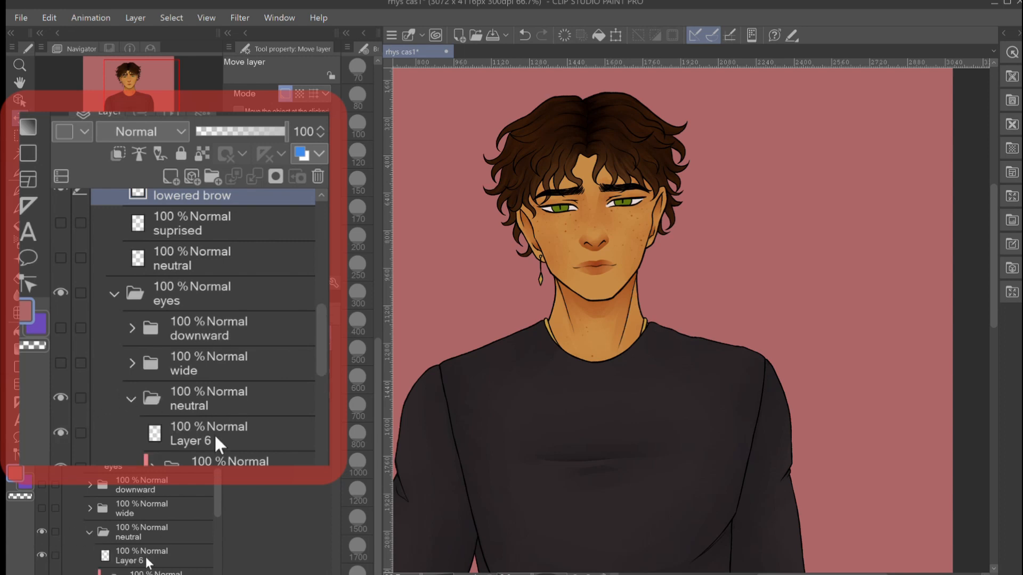
{"action": "left_click", "coordinate": [160, 574]}
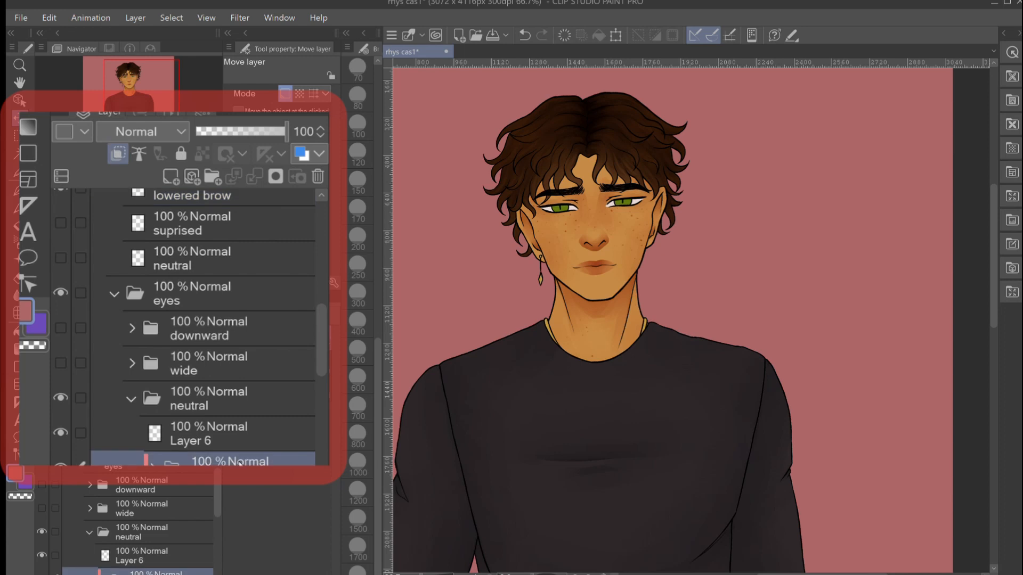
{"action": "key", "text": "Left"}
{"action": "key", "text": "Left"}
{"action": "key", "text": "Left"}
{"action": "key", "text": "Left"}
{"action": "key", "text": "Left"}
{"action": "key", "text": "Left"}
{"action": "key", "text": "Left"}
{"action": "key", "text": "Left"}
{"action": "key", "text": "Left"}
{"action": "key", "text": "Left"}
{"action": "key", "text": "Left"}
{"action": "key", "text": "Left"}
{"action": "key", "text": "Right"}
{"action": "key", "text": "Right"}
{"action": "key", "text": "Right"}
{"action": "key", "text": "Right"}
{"action": "key", "text": "Right"}
{"action": "key", "text": "Right"}
{"action": "key", "text": "Right"}
{"action": "key", "text": "Right"}
{"action": "key", "text": "Right"}
{"action": "key", "text": "Right"}
{"action": "key", "text": "Right"}
{"action": "key", "text": "Right"}
{"action": "key", "text": "Right"}
{"action": "key", "text": "Right"}
{"action": "key", "text": "Right"}
{"action": "key", "text": "Right"}
{"action": "key", "text": "Right"}
{"action": "key", "text": "Right"}
{"action": "key", "text": "Right"}
{"action": "key", "text": "Right"}
{"action": "key", "text": "Left"}
{"action": "key", "text": "Left"}
{"action": "key", "text": "Left"}
{"action": "key", "text": "Left"}
{"action": "key", "text": "Left"}
{"action": "key", "text": "Right"}
{"action": "key", "text": "Right"}
{"action": "key", "text": "Right"}
{"action": "key", "text": "Right"}
{"action": "key", "text": "Right"}
- Collapse the neutral and squint folders inside the eyes folder
{"action": "left_click", "coordinate": [83, 526]}
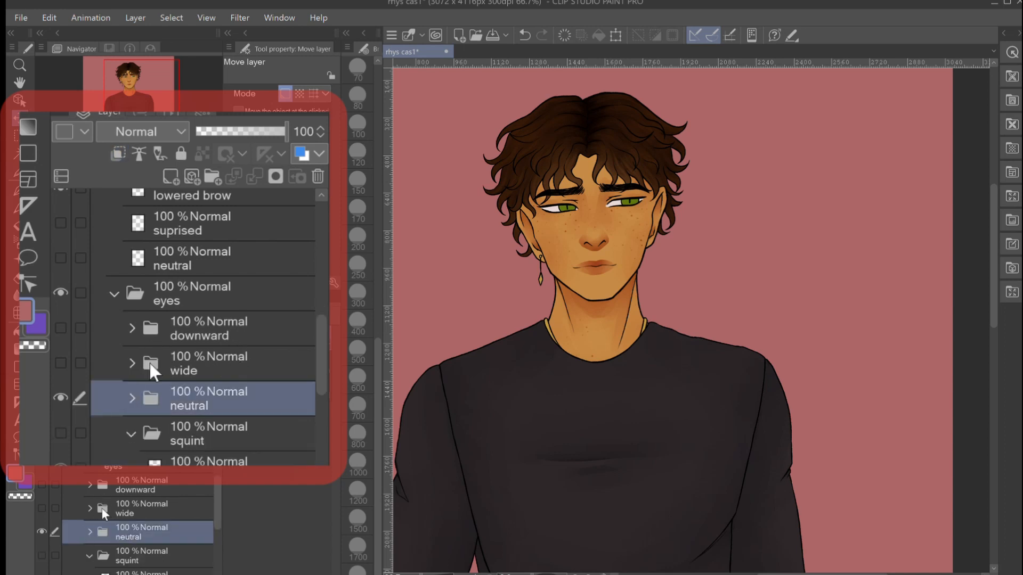
{"action": "scroll", "coordinate": [102, 511], "scroll_direction": "down", "scroll_amount": 2}
{"action": "scroll", "coordinate": [102, 511], "scroll_direction": "up", "scroll_amount": 2}
{"action": "scroll", "coordinate": [103, 512], "scroll_direction": "down", "scroll_amount": 2}
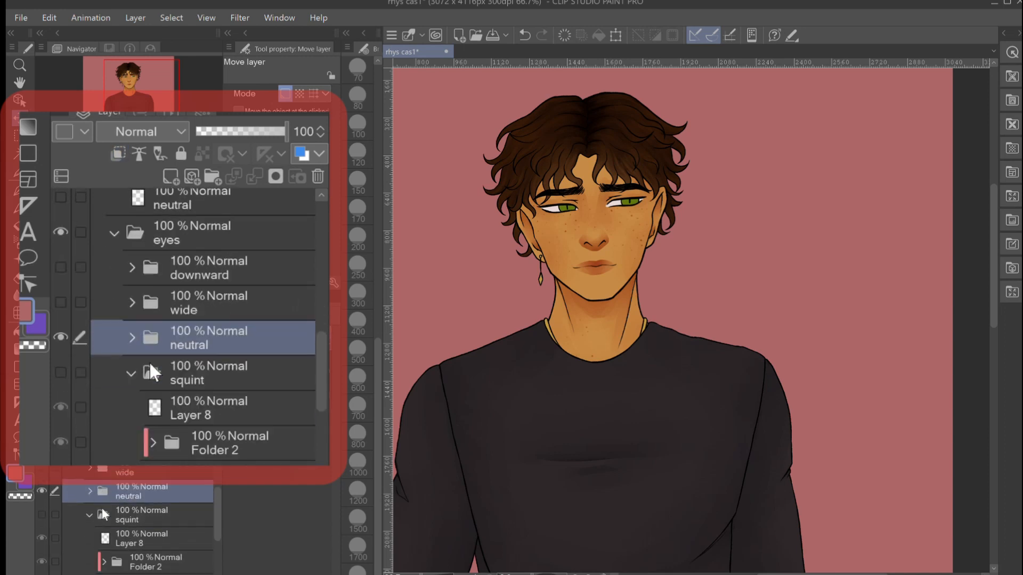
{"action": "left_click", "coordinate": [86, 515]}
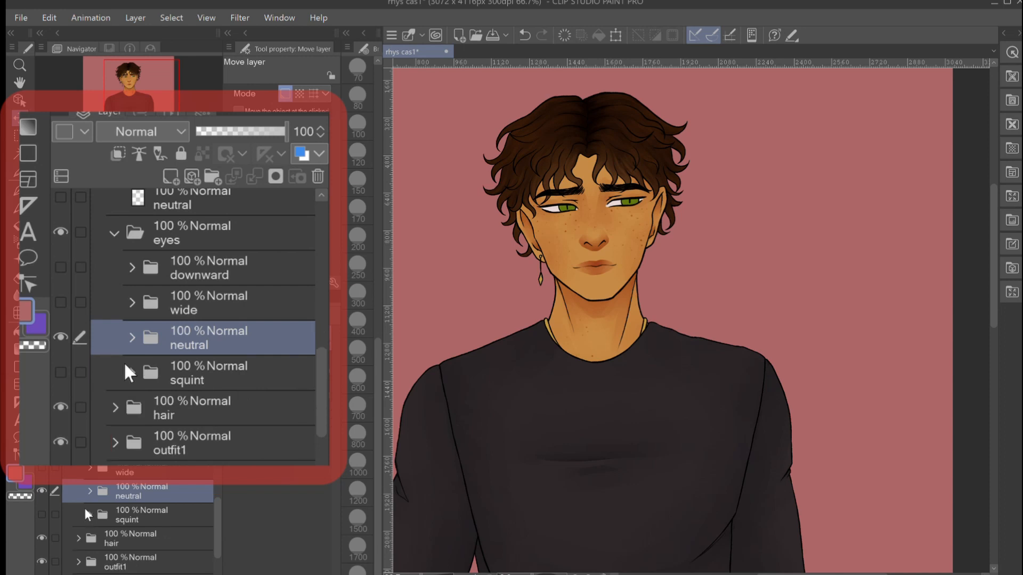
- Switch the visible eyes from neutral to squint, keeping the lowered brows
{"action": "scroll", "coordinate": [107, 509], "scroll_direction": "up", "scroll_amount": 4}
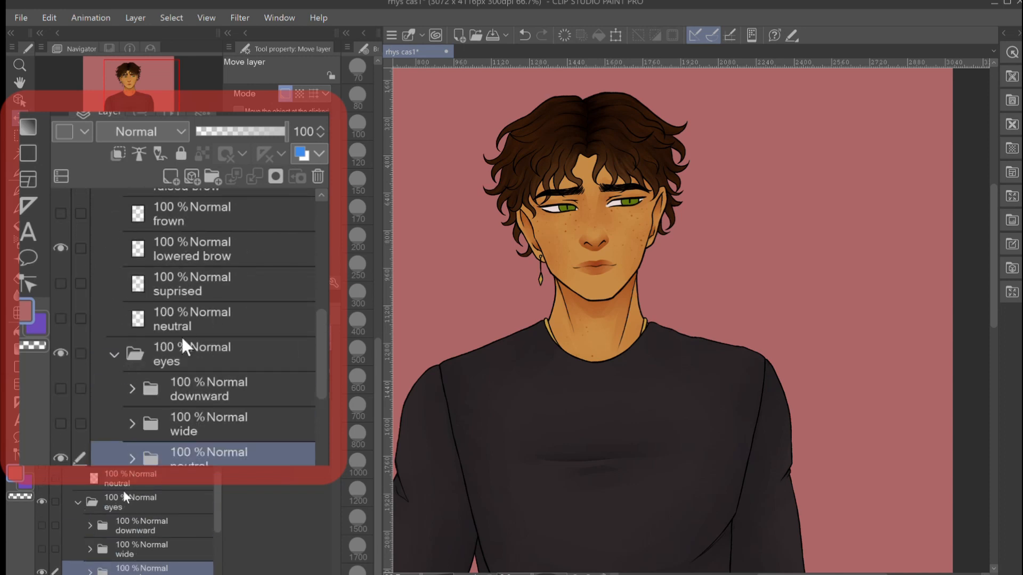
{"action": "scroll", "coordinate": [120, 498], "scroll_direction": "up", "scroll_amount": 3}
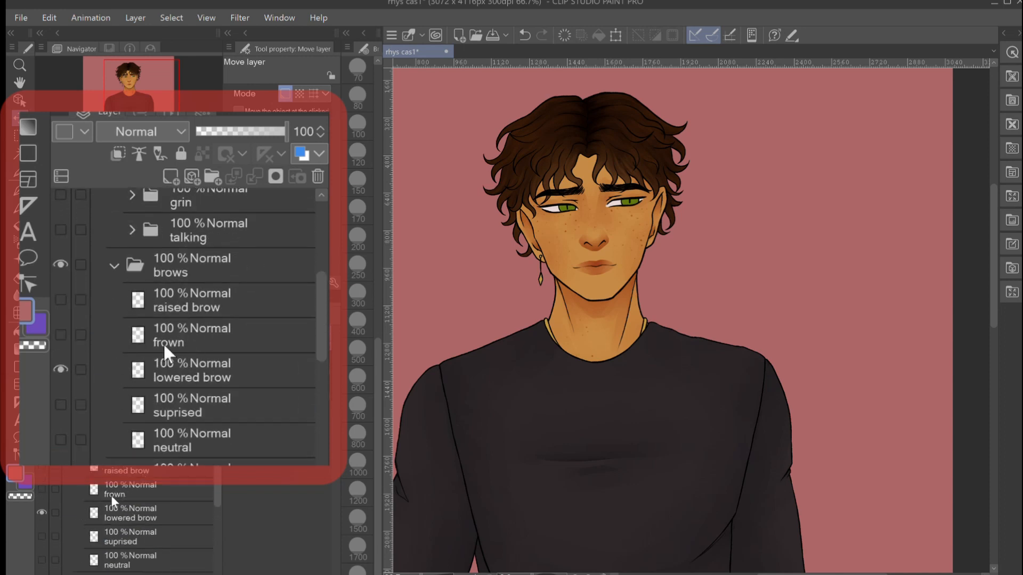
{"action": "scroll", "coordinate": [110, 498], "scroll_direction": "down", "scroll_amount": 6}
{"action": "left_click", "coordinate": [41, 514]}
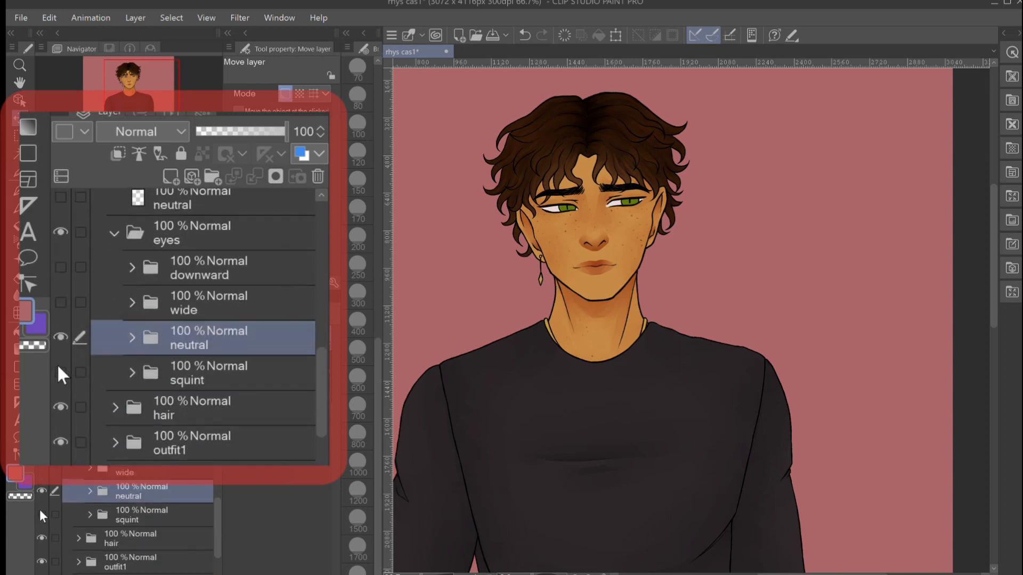
{"action": "left_click", "coordinate": [40, 490]}
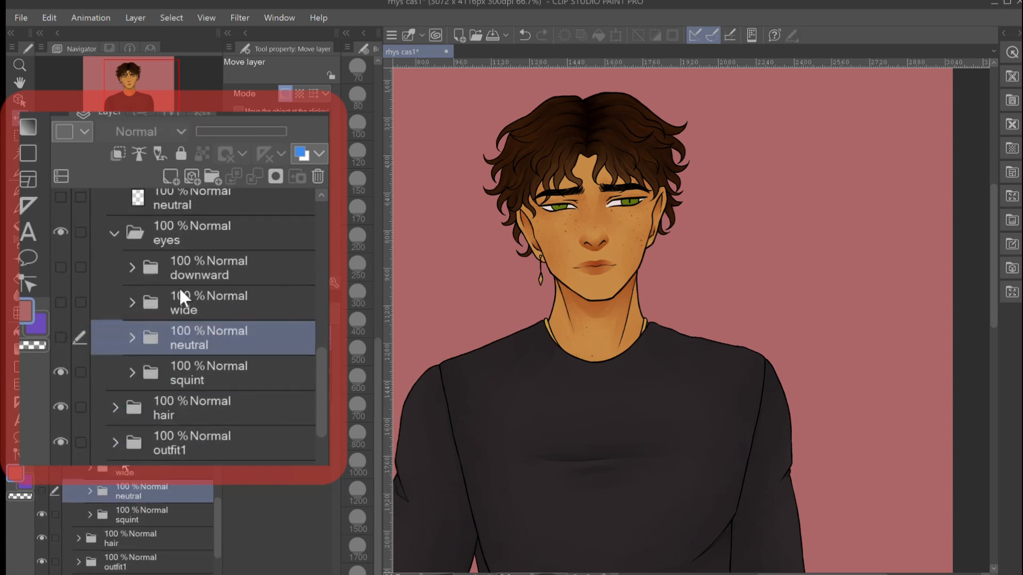
- Show the suprised brows instead of lowered brow
{"action": "scroll", "coordinate": [123, 466], "scroll_direction": "up", "scroll_amount": 2}
{"action": "scroll", "coordinate": [124, 467], "scroll_direction": "up", "scroll_amount": 3}
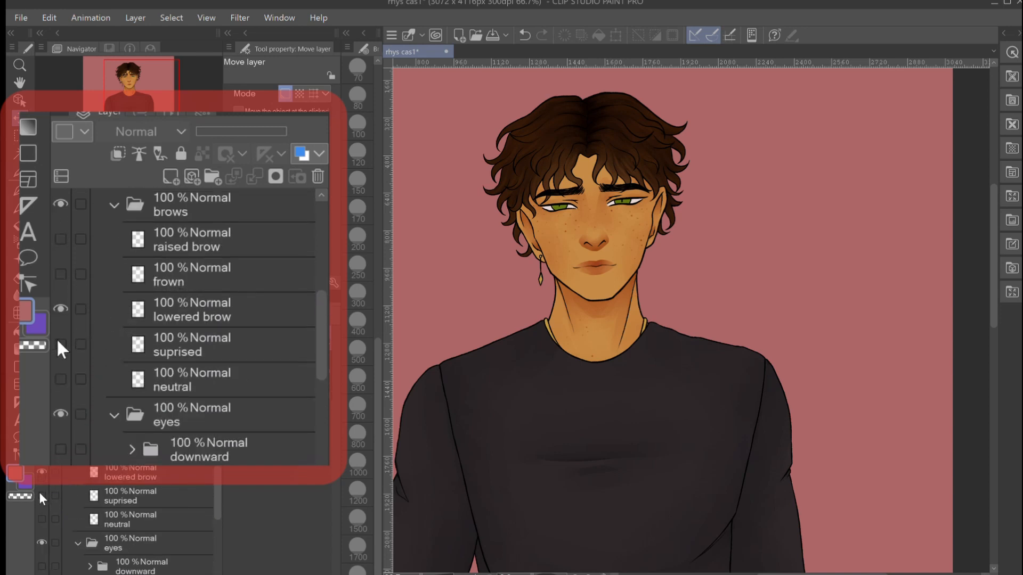
{"action": "left_click", "coordinate": [41, 496]}
{"action": "left_click", "coordinate": [41, 473]}
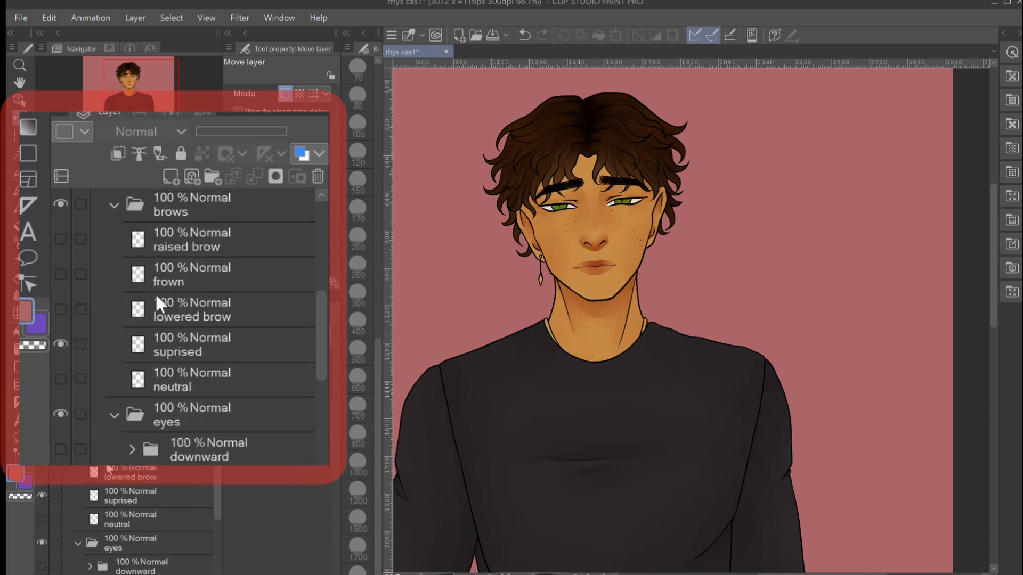
- Change the visible mouth from neutral to grin
{"action": "scroll", "coordinate": [109, 468], "scroll_direction": "up", "scroll_amount": 3}
{"action": "scroll", "coordinate": [110, 469], "scroll_direction": "up", "scroll_amount": 1}
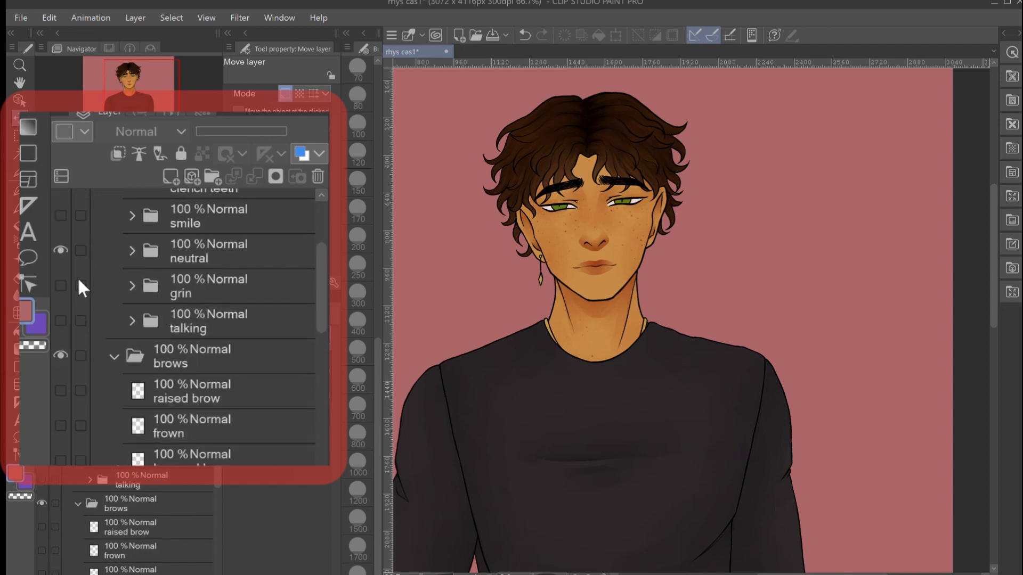
{"action": "left_click", "coordinate": [54, 243]}
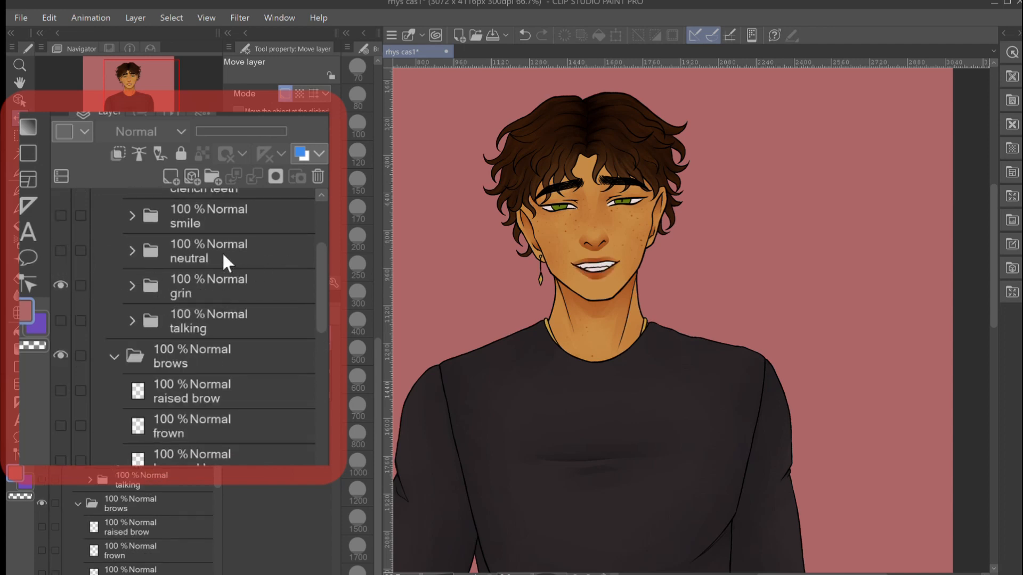
- Replace the grin mouth with the smile mouth
{"action": "scroll", "coordinate": [149, 476], "scroll_direction": "up", "scroll_amount": 1}
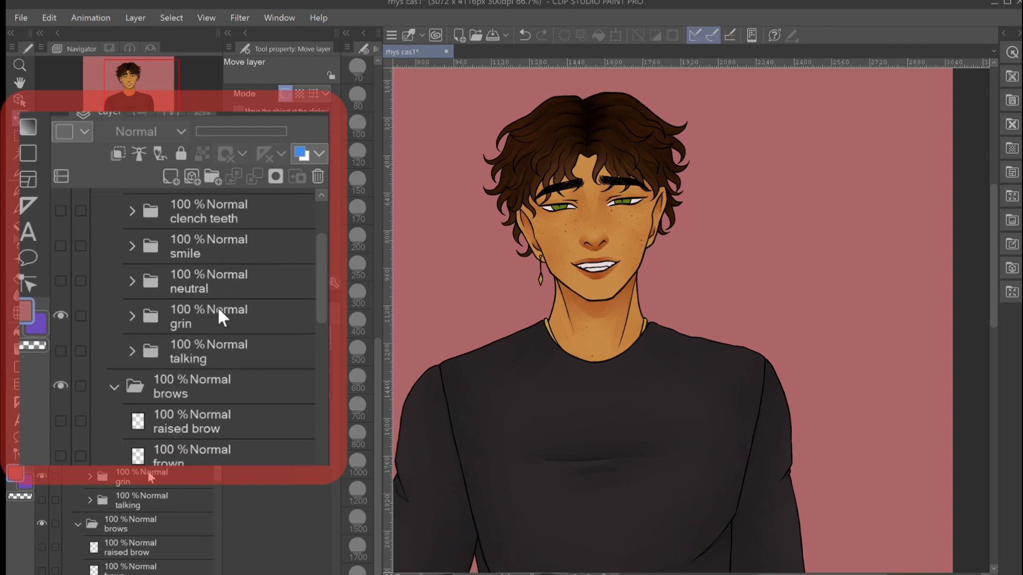
{"action": "left_click", "coordinate": [61, 246]}
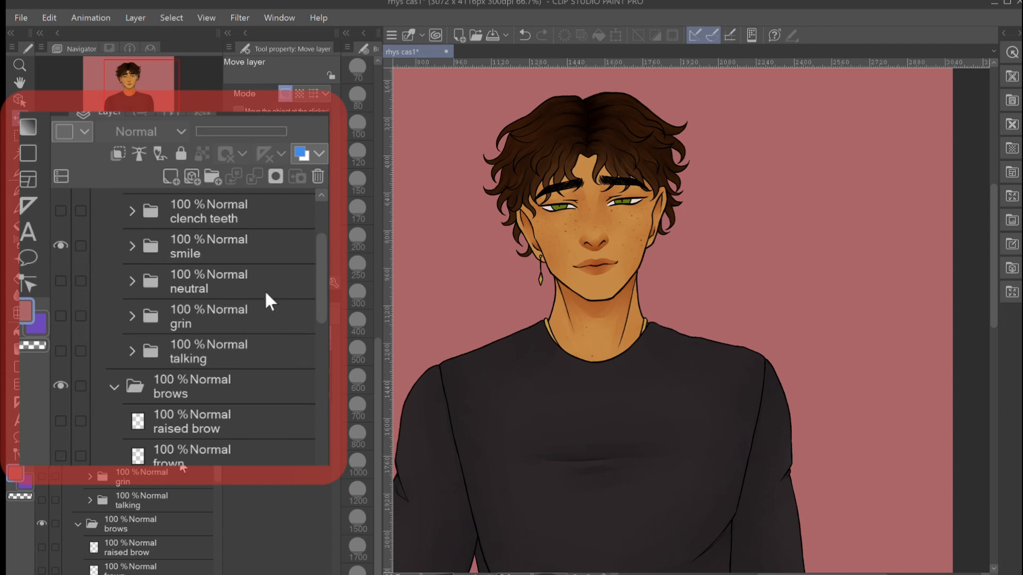
{"action": "scroll", "coordinate": [264, 289], "scroll_direction": "up", "scroll_amount": 1}
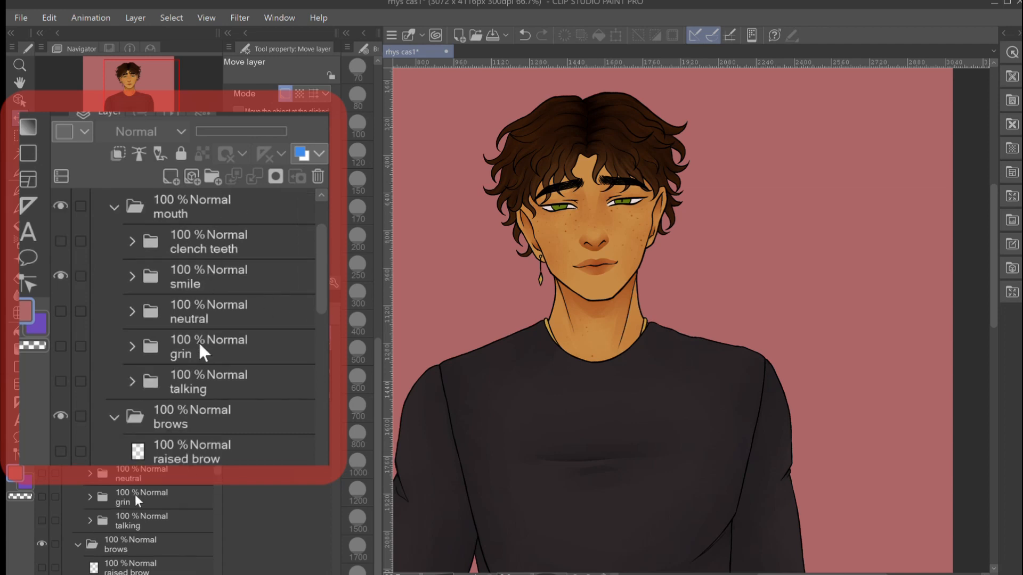
- Expand the squint eyes folder, select Folder 2 and nudge its irises slightly within the eyes
{"action": "scroll", "coordinate": [198, 341], "scroll_direction": "down", "scroll_amount": 2}
{"action": "scroll", "coordinate": [195, 418], "scroll_direction": "down", "scroll_amount": 4}
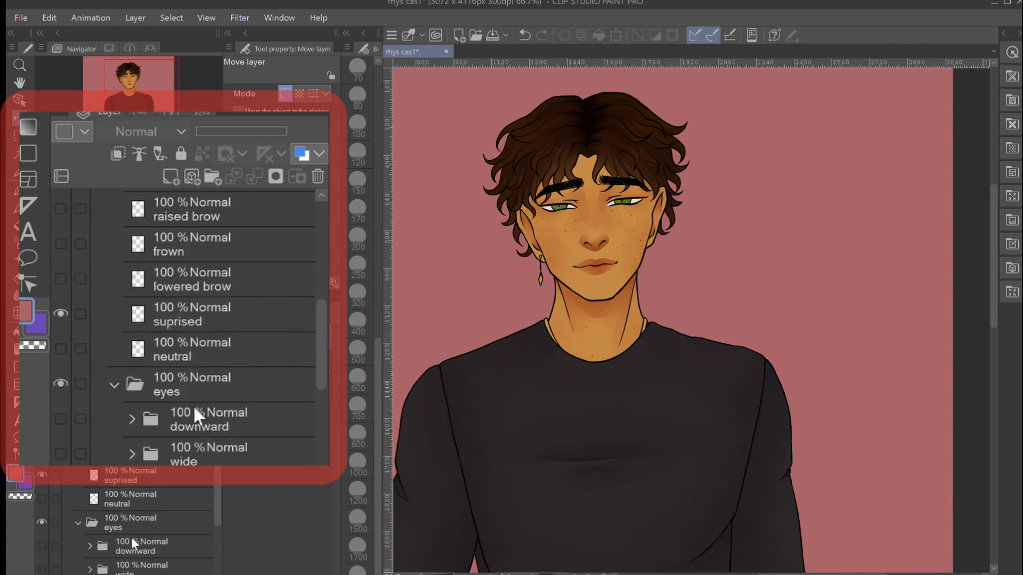
{"action": "scroll", "coordinate": [193, 405], "scroll_direction": "down", "scroll_amount": 2}
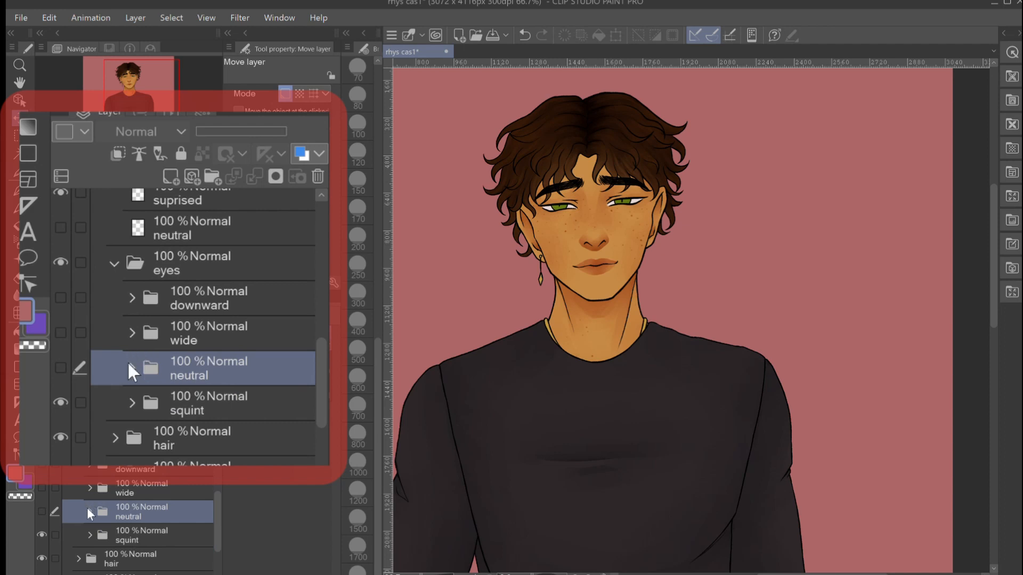
{"action": "left_click", "coordinate": [89, 534]}
{"action": "scroll", "coordinate": [200, 531], "scroll_direction": "down", "scroll_amount": 3}
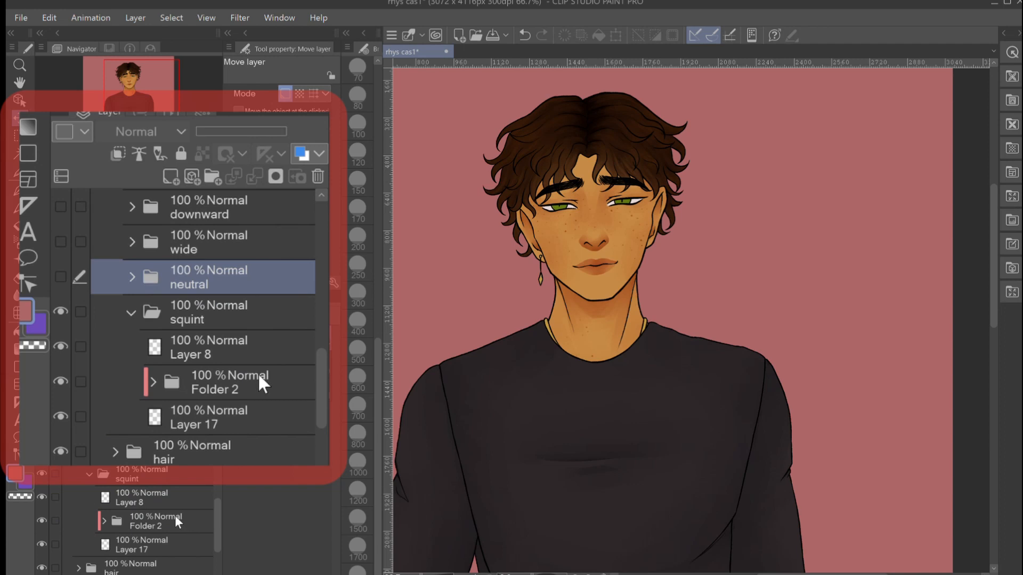
{"action": "left_click", "coordinate": [176, 519]}
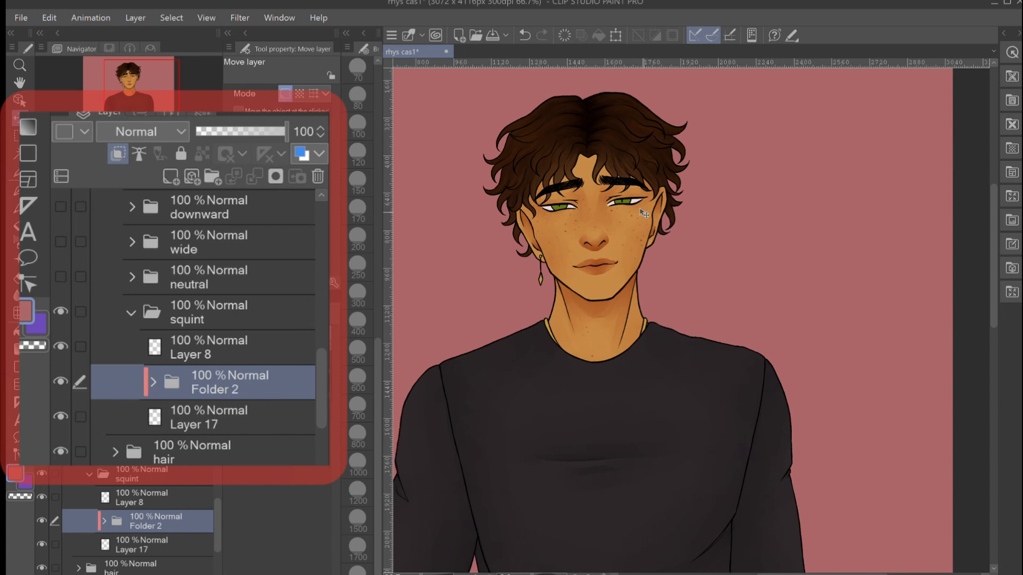
{"action": "mouse_move", "coordinate": [650, 222]}
{"action": "left_mouse_down"}
{"action": "mouse_move", "coordinate": [667, 226]}
{"action": "mouse_move", "coordinate": [640, 227]}
{"action": "mouse_move", "coordinate": [663, 224]}
{"action": "mouse_move", "coordinate": [644, 226]}
{"action": "mouse_move", "coordinate": [654, 225]}
{"action": "left_mouse_up"}
- Collapse the squint folder and return to the list of eye variants
{"action": "left_click", "coordinate": [127, 308]}
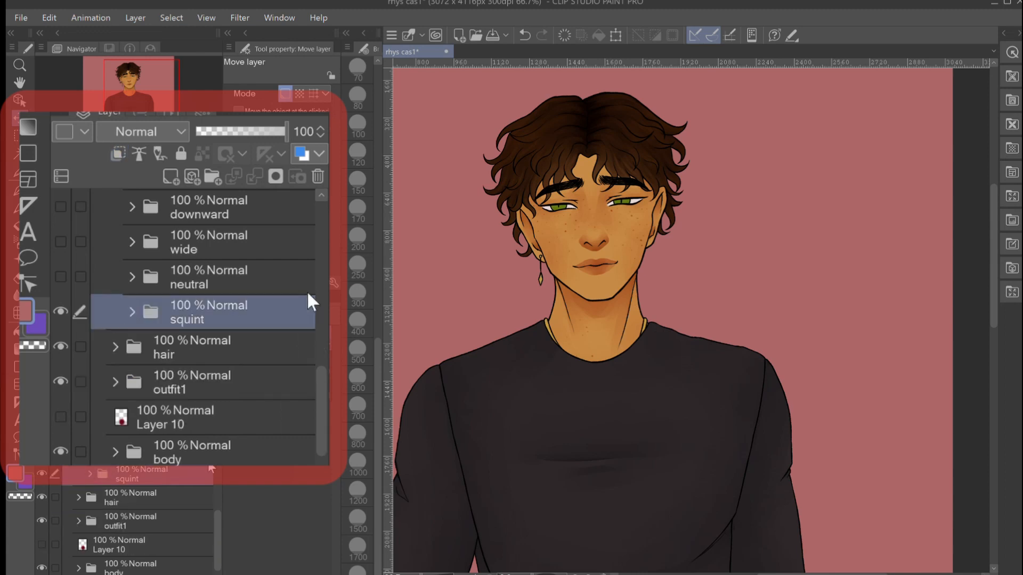
{"action": "scroll", "coordinate": [306, 290], "scroll_direction": "up", "scroll_amount": 1}
{"action": "scroll", "coordinate": [254, 283], "scroll_direction": "up", "scroll_amount": 1}
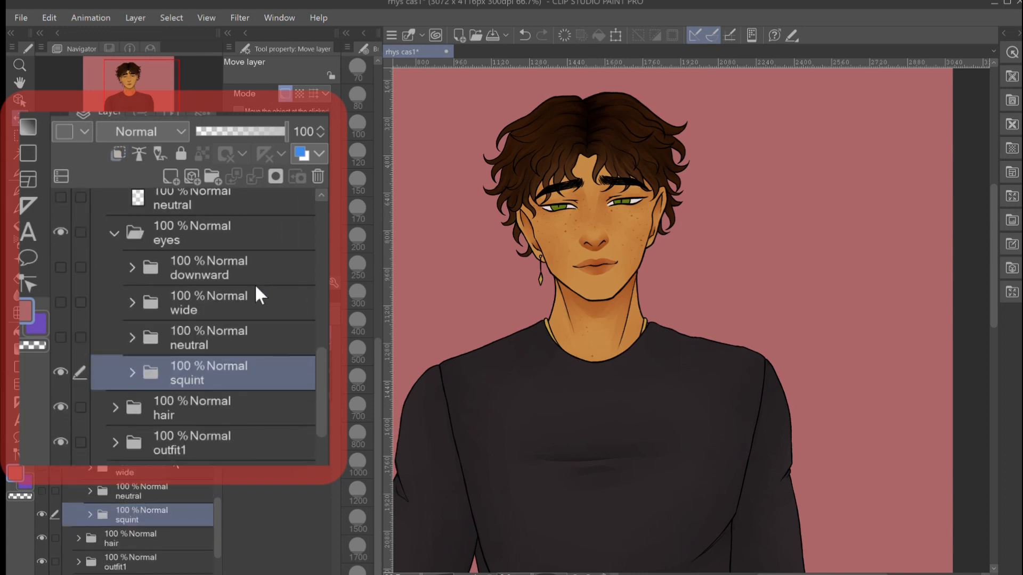